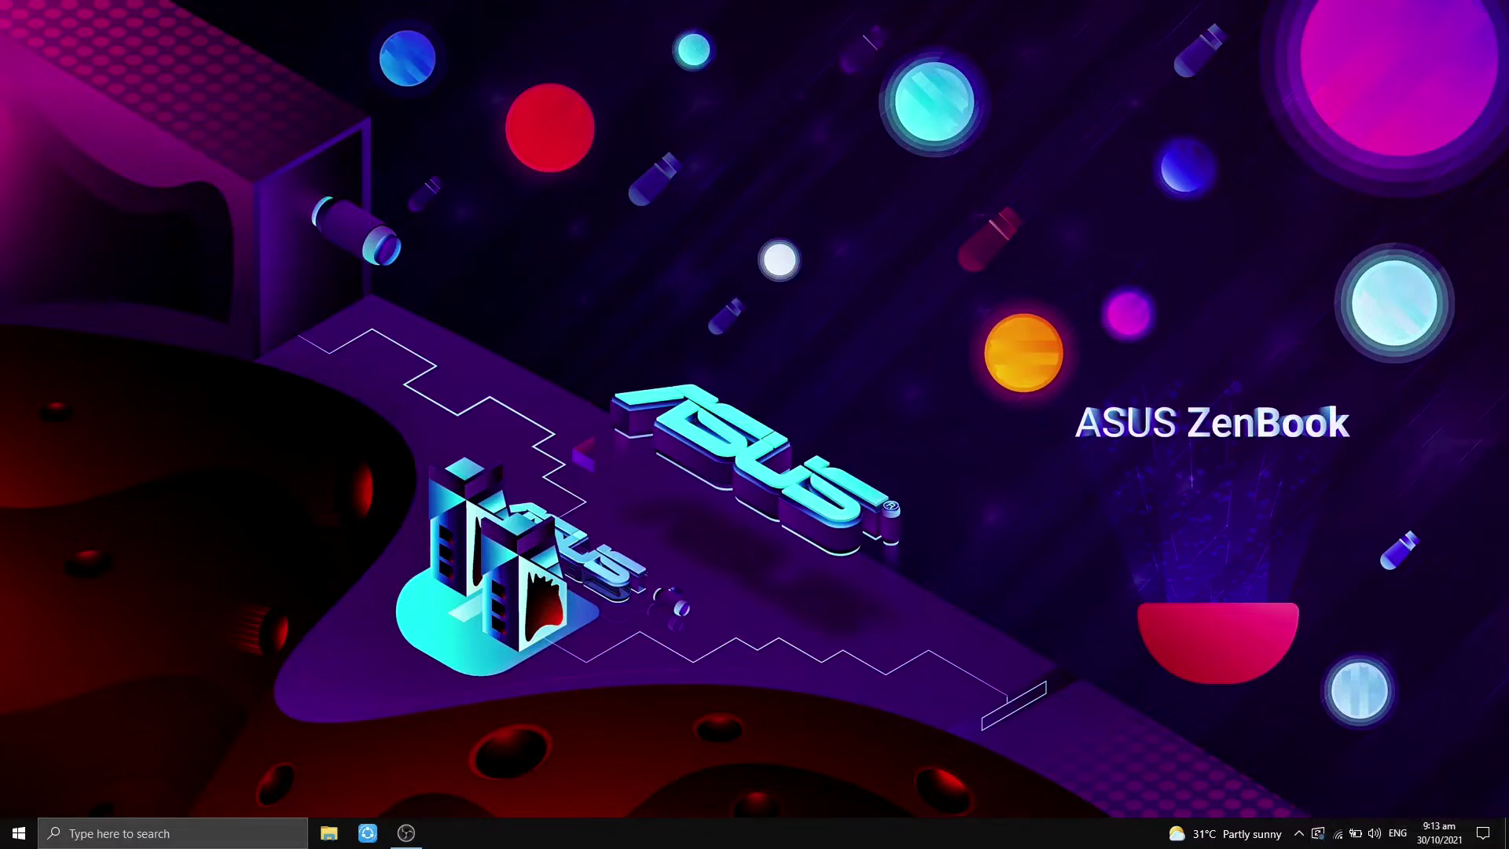
# Open Settings from the Start menu and go to the Windows Update page
pyautogui.click(19, 833)
pyautogui.click(19, 762)
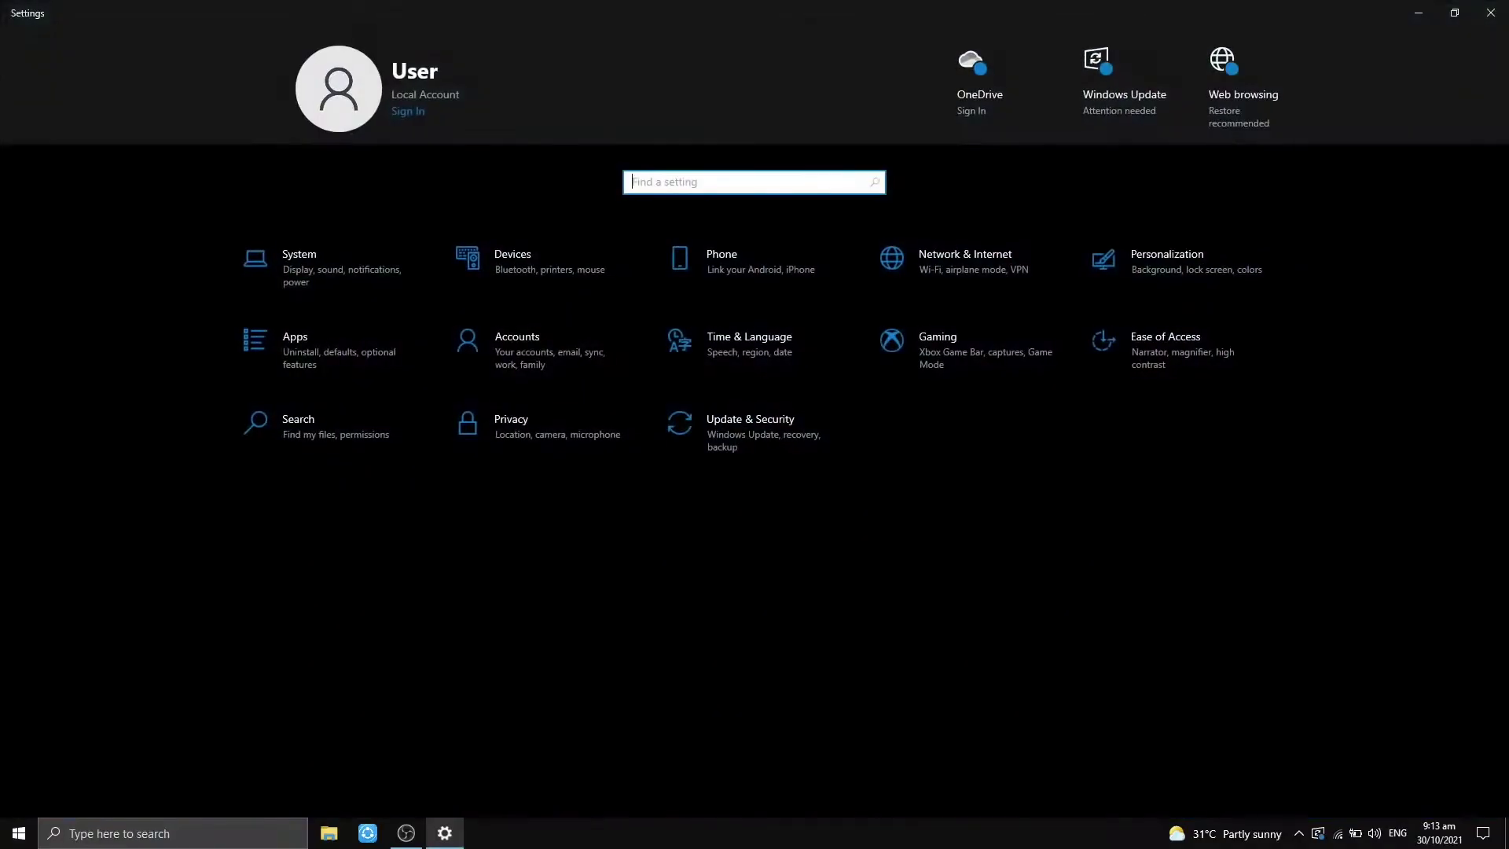
pyautogui.click(751, 428)
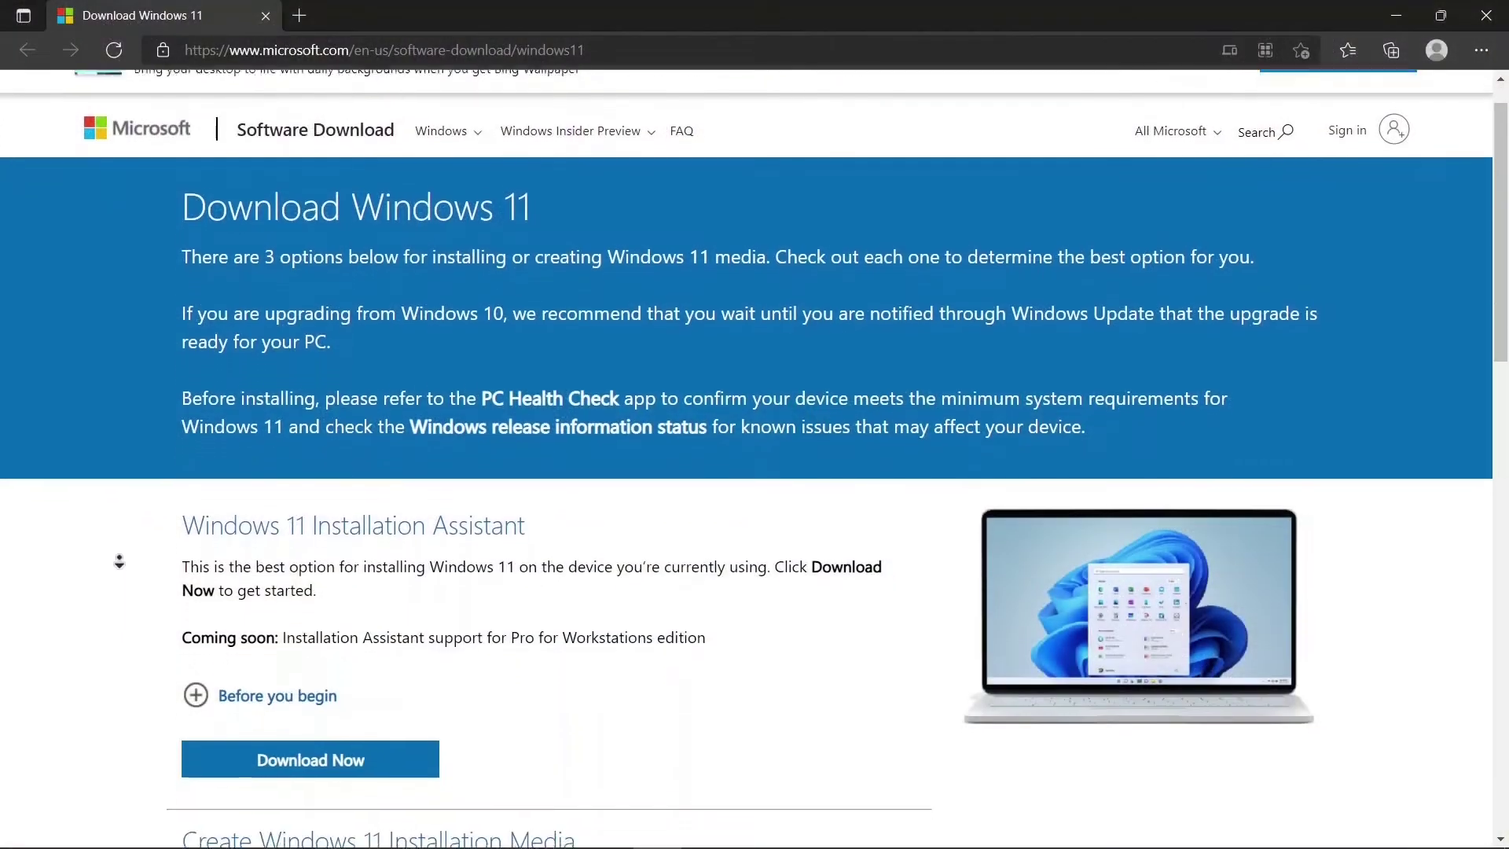
pyautogui.scroll(-1, 119, 561)
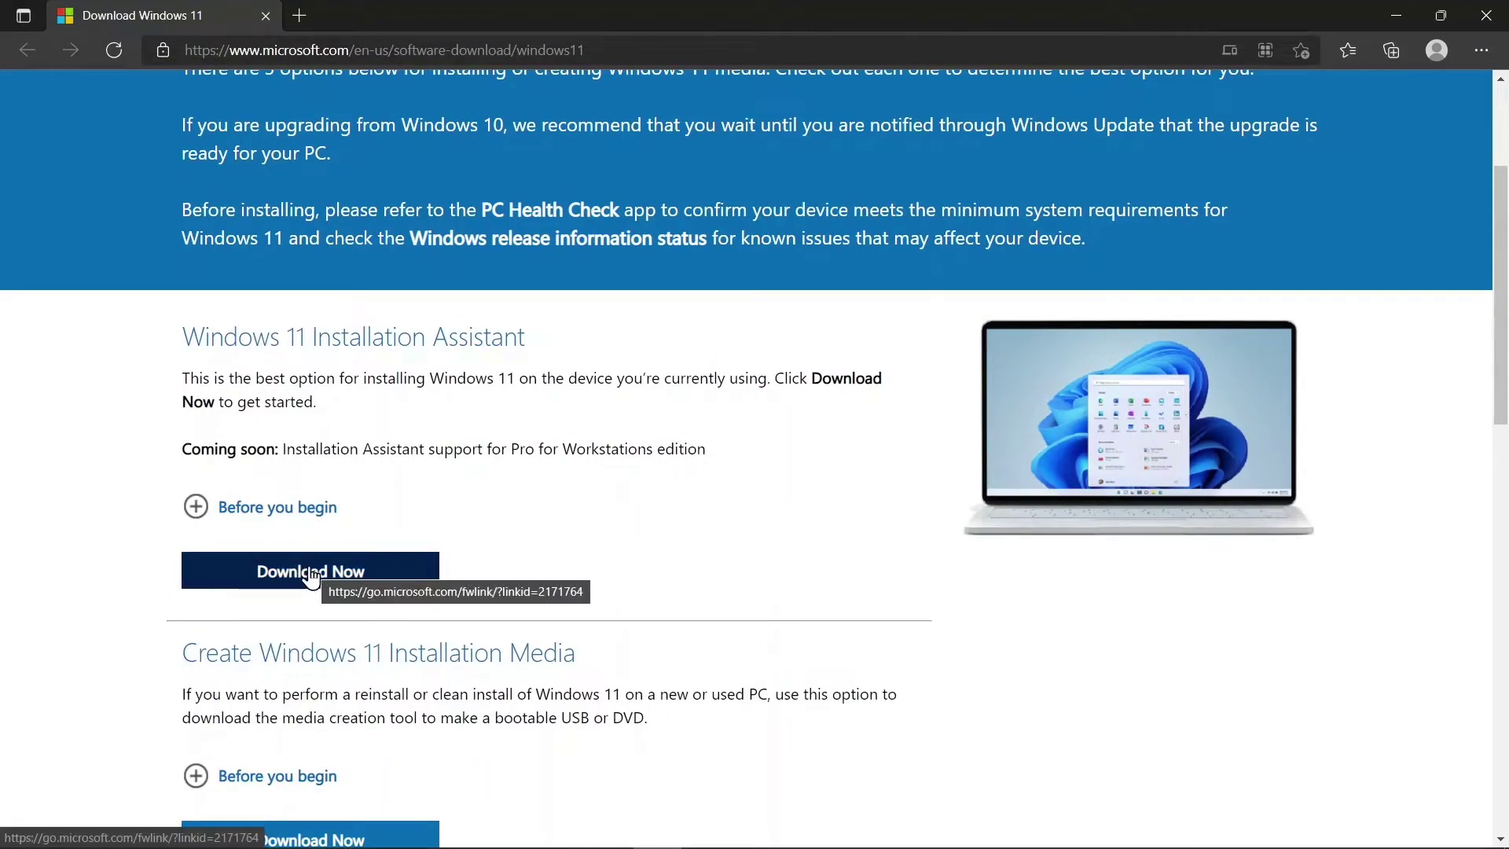
# Scroll the Download Windows 11 page past Installation Assistant and Installation Media to the ISO section
pyautogui.middleClick(106, 596)
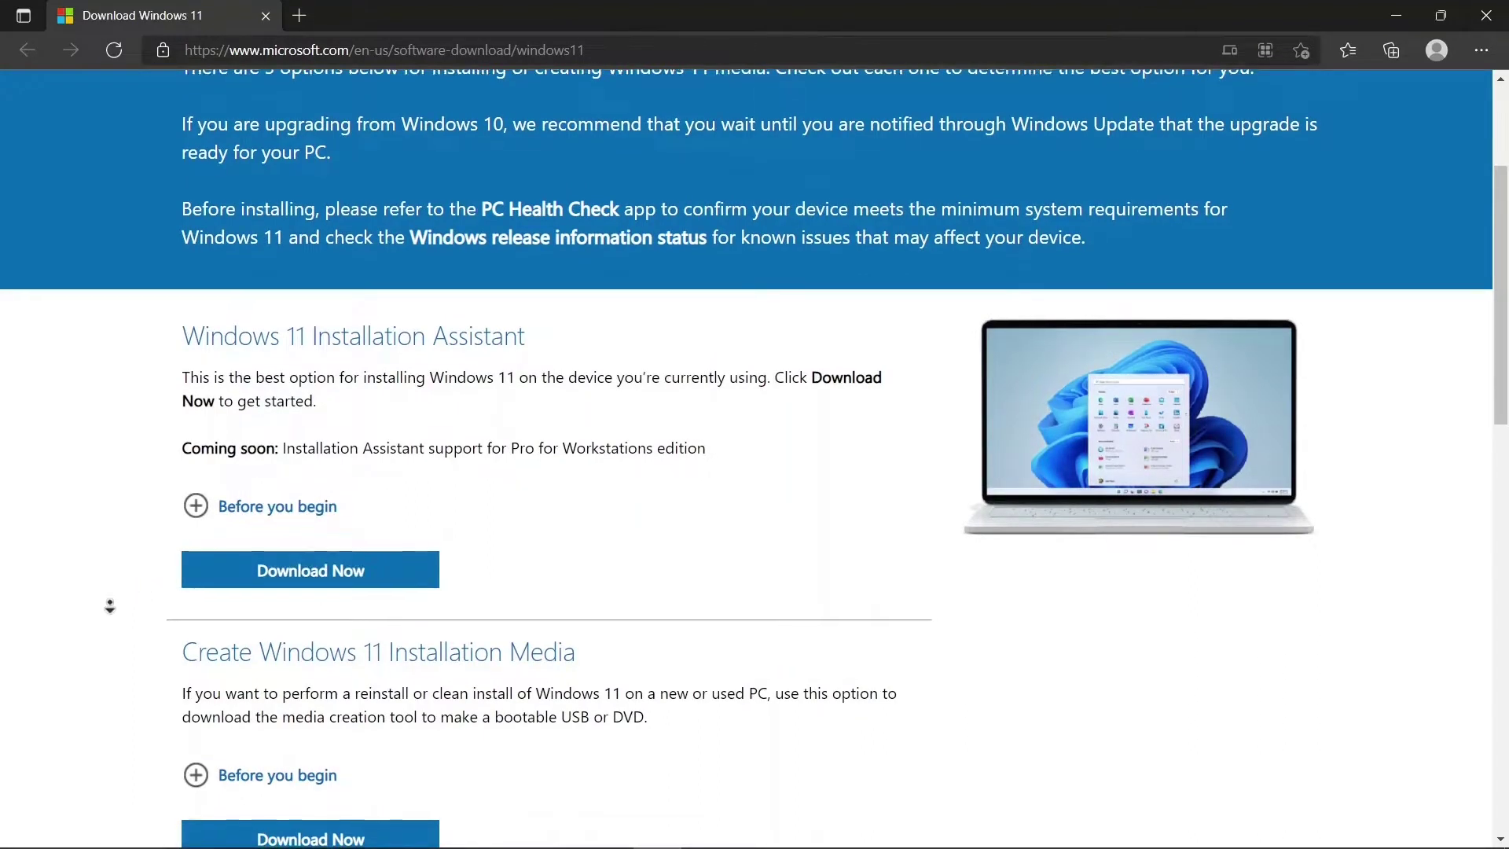
pyautogui.middleClick(115, 623)
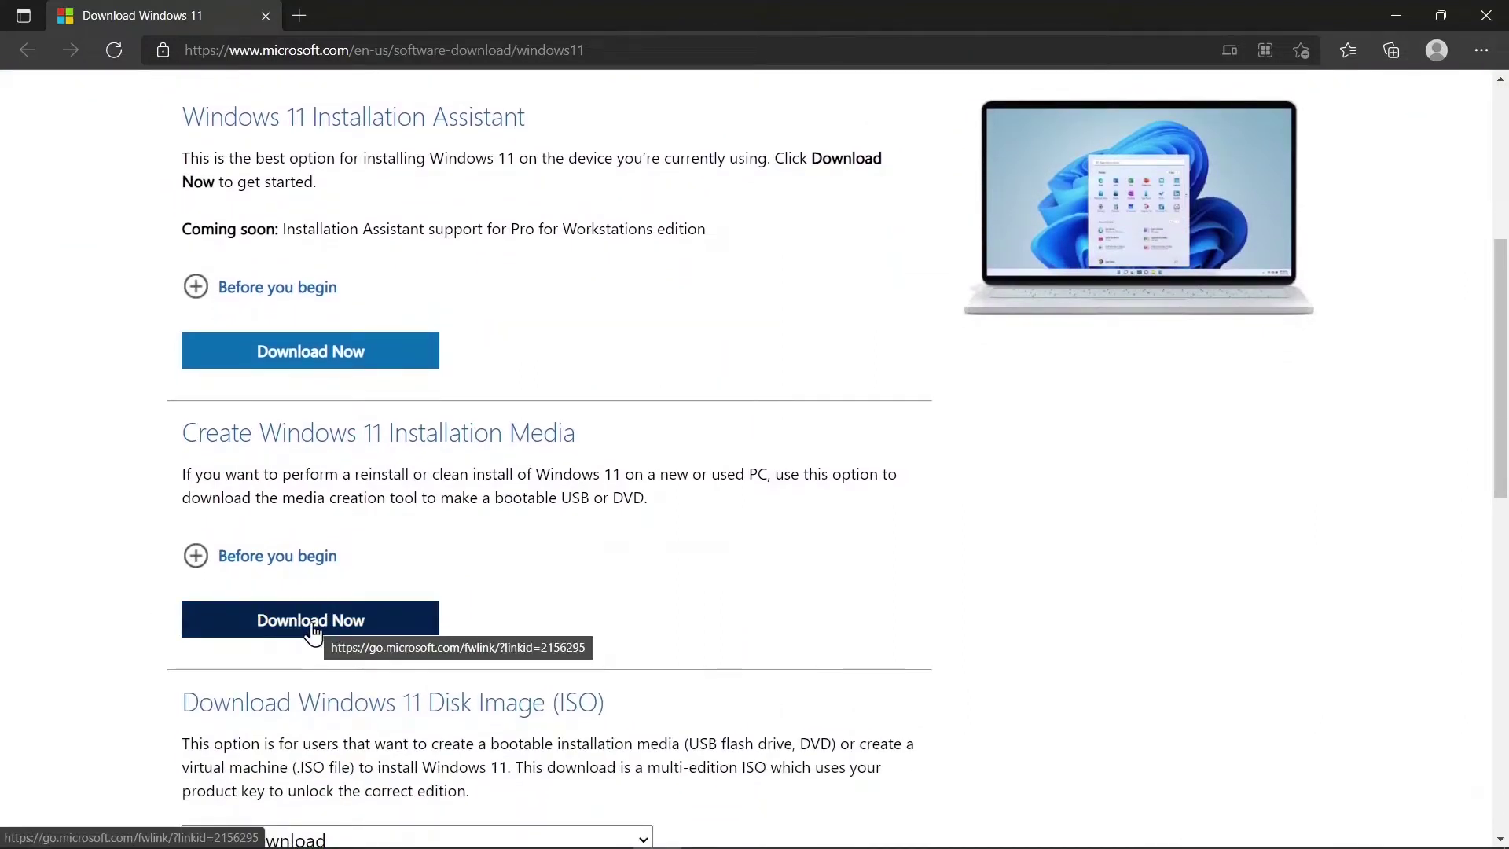
pyautogui.middleClick(118, 696)
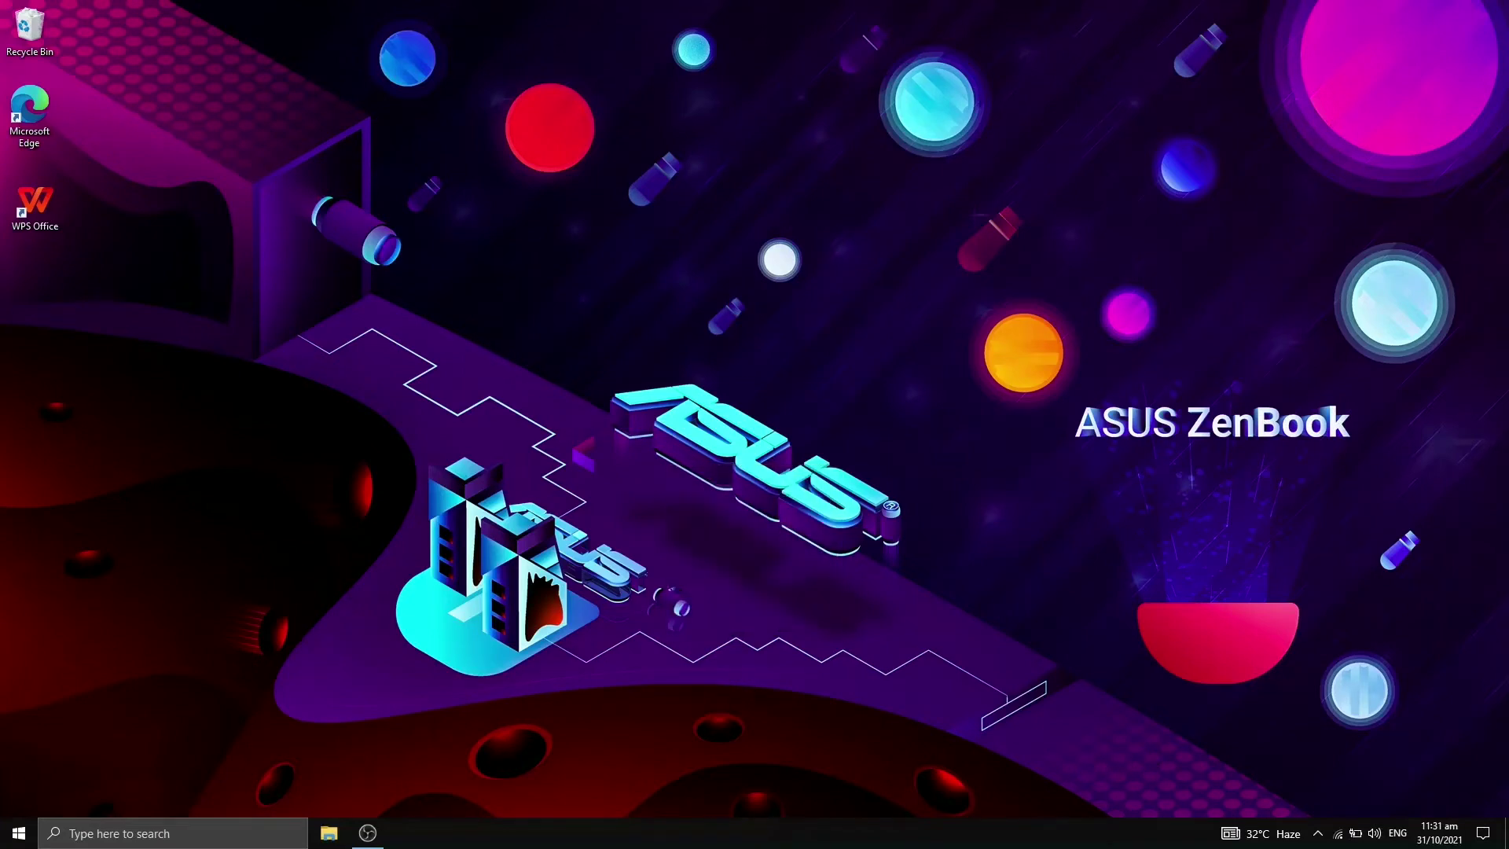
# Reopen Windows Update in Settings to see the Windows 11 upgrade banner, then minimize Settings
pyautogui.click(18, 834)
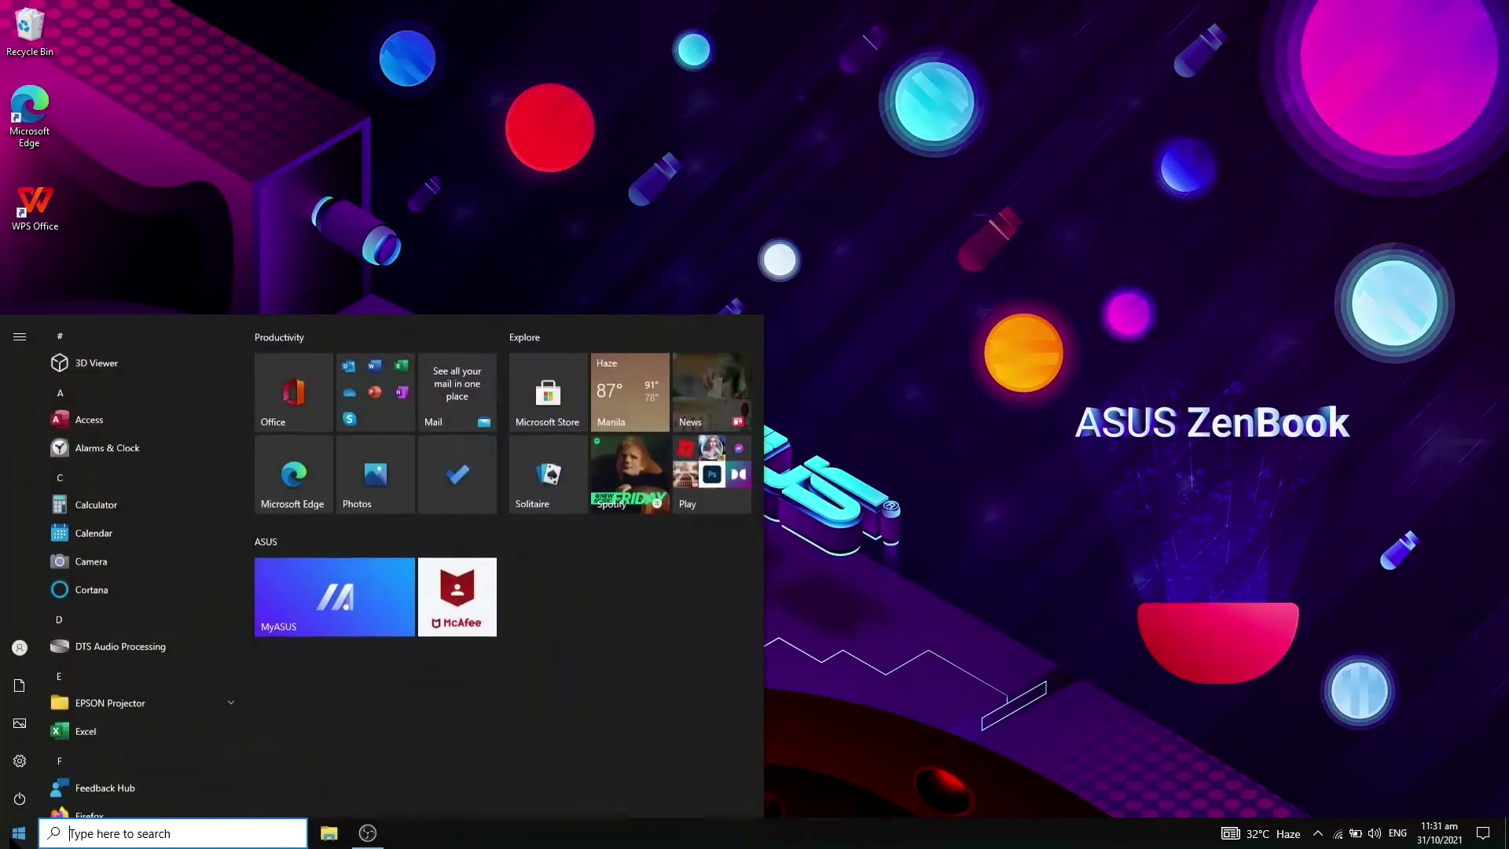
pyautogui.click(20, 760)
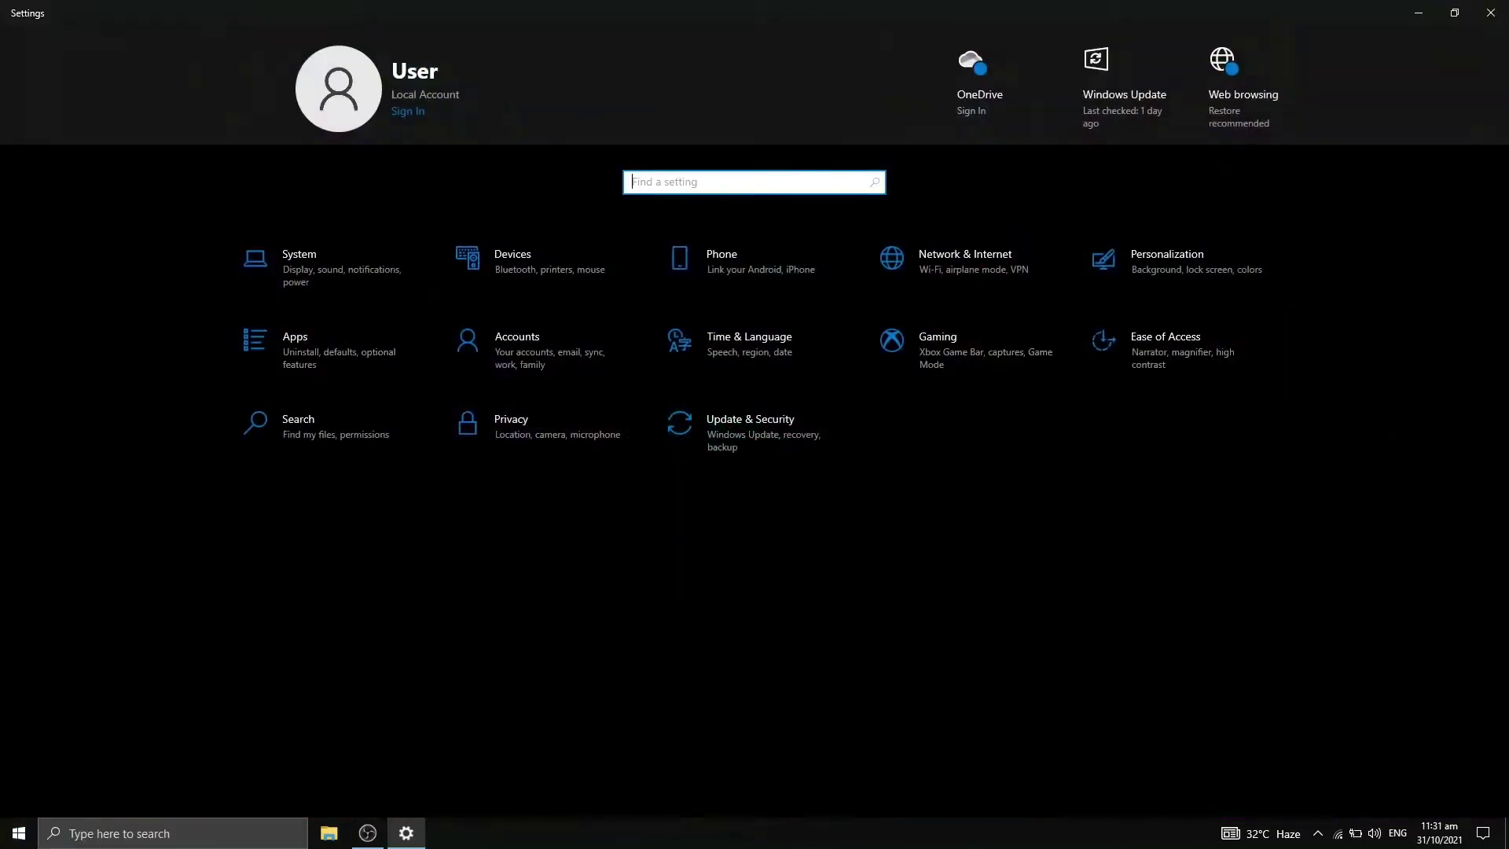
pyautogui.click(753, 431)
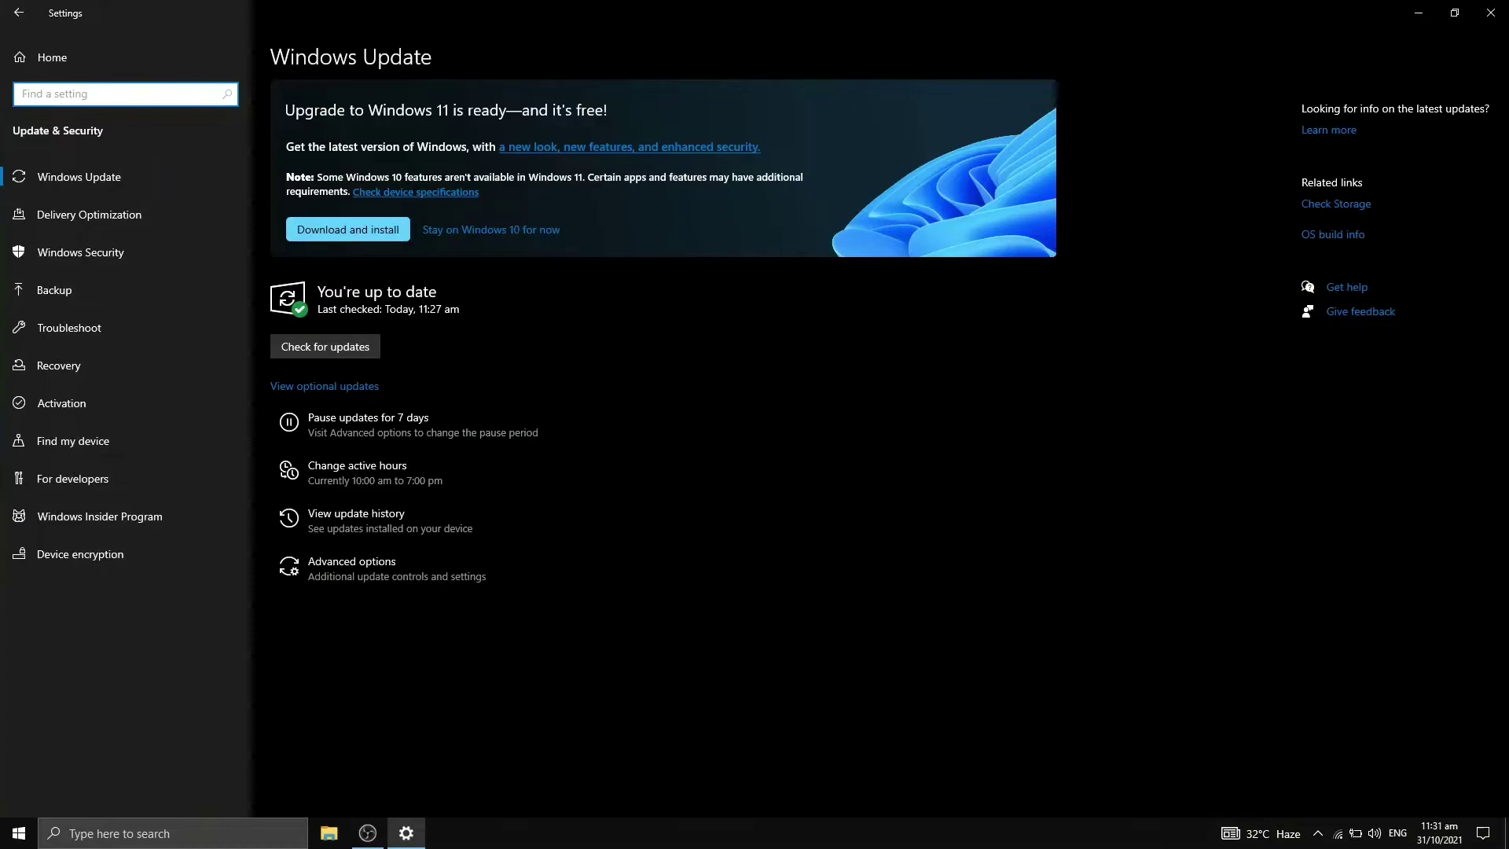
pyautogui.click(407, 833)
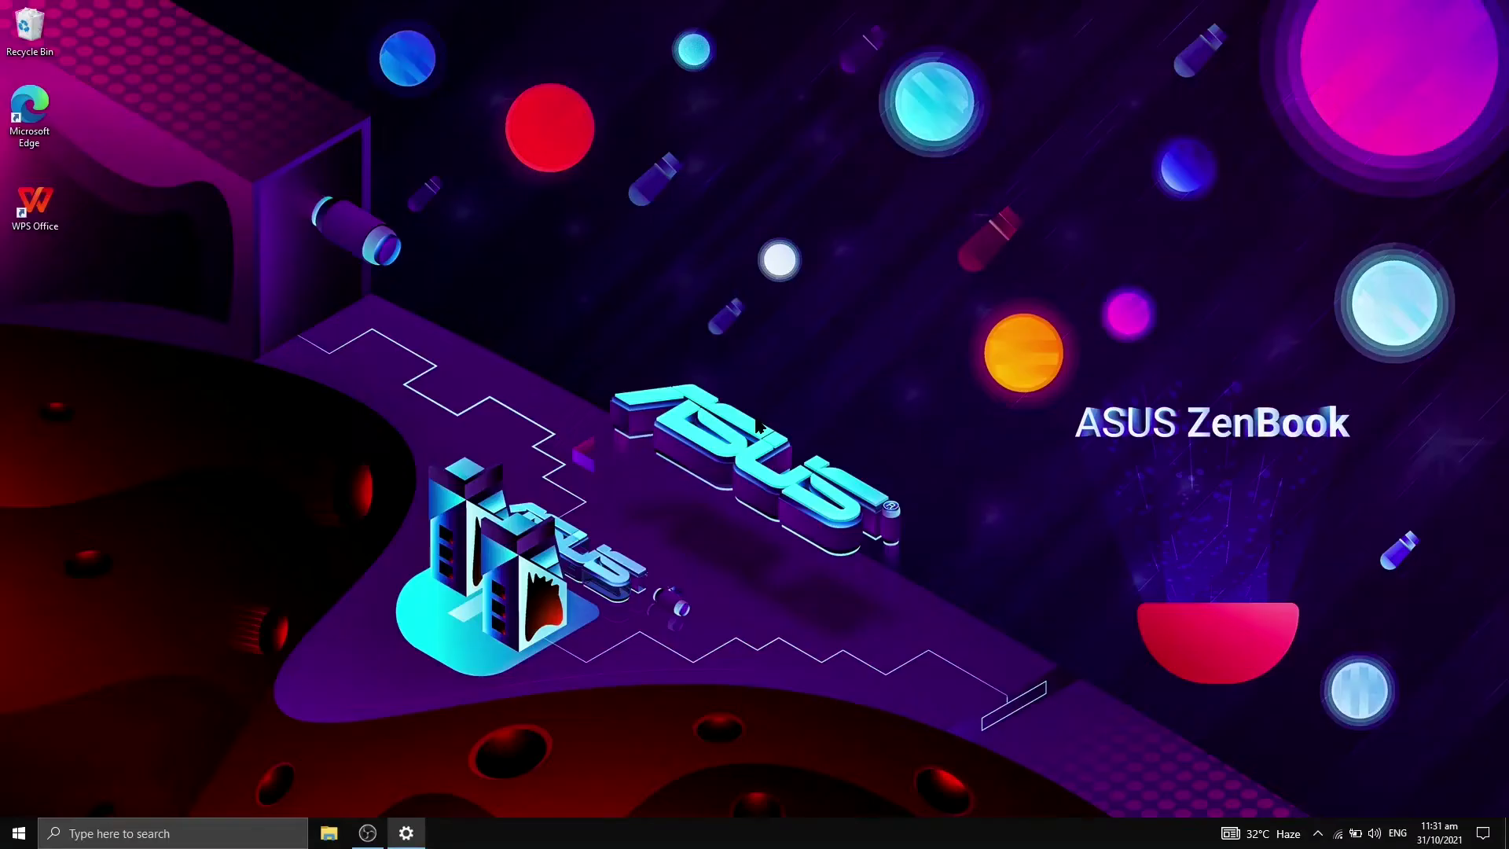
# Search 'cre' to reach System Protection and create a restore point named Windows 10
pyautogui.click(204, 836)
pyautogui.write('cre')
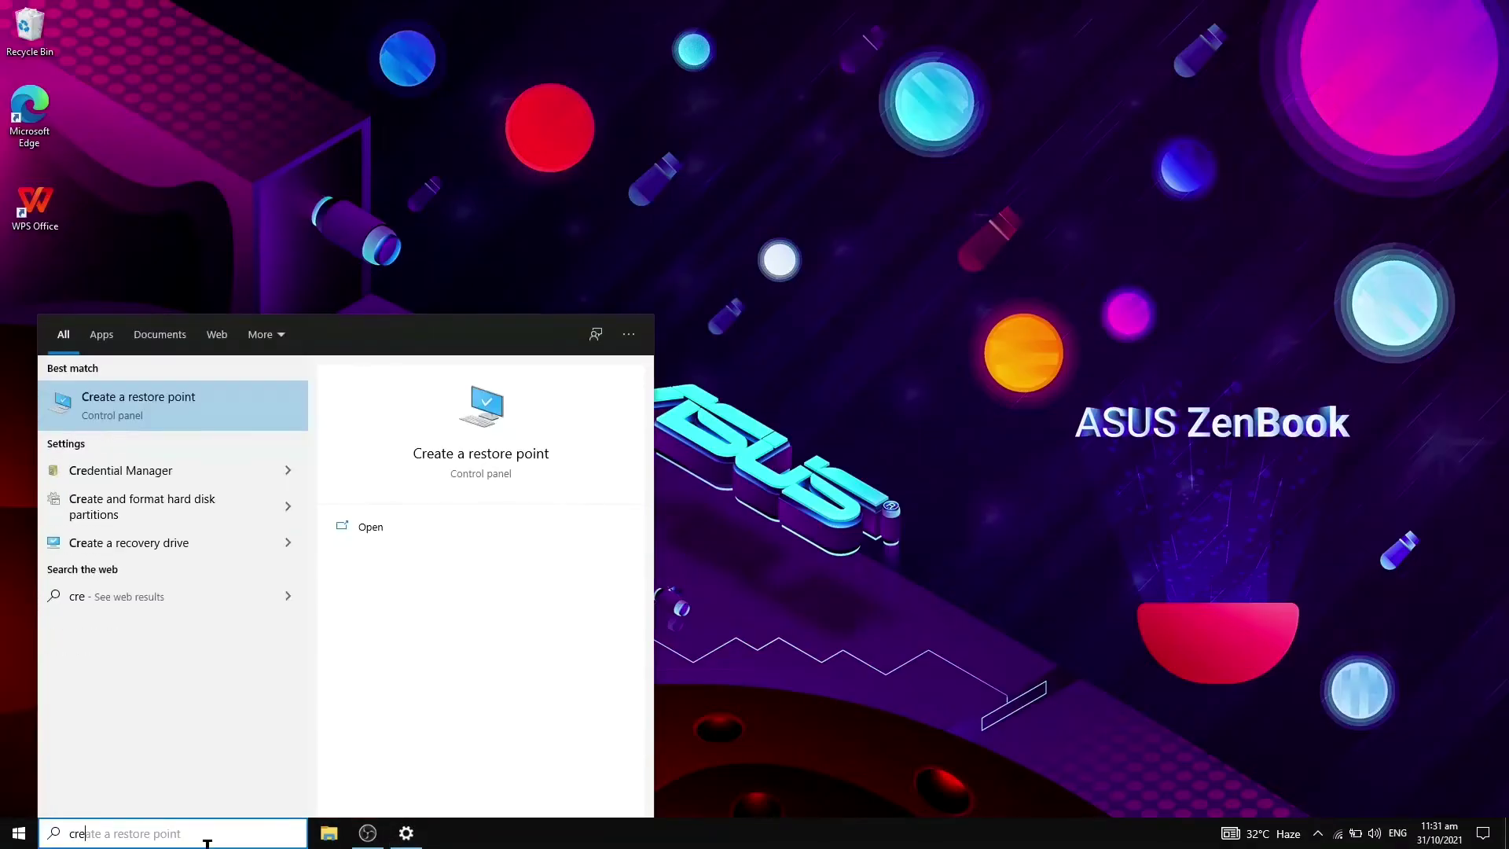
pyautogui.click(229, 406)
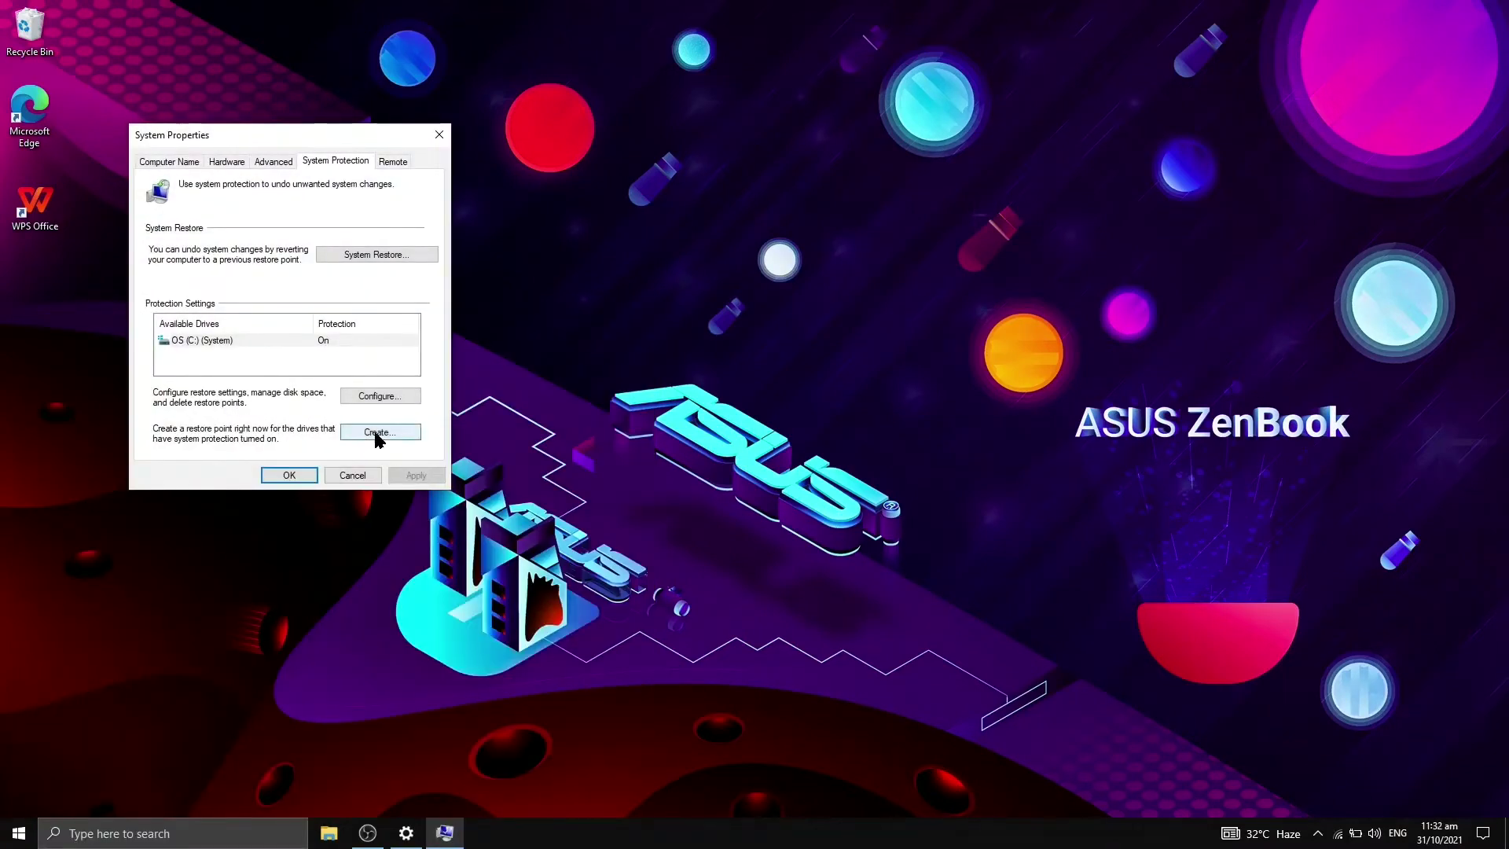
pyautogui.click(377, 432)
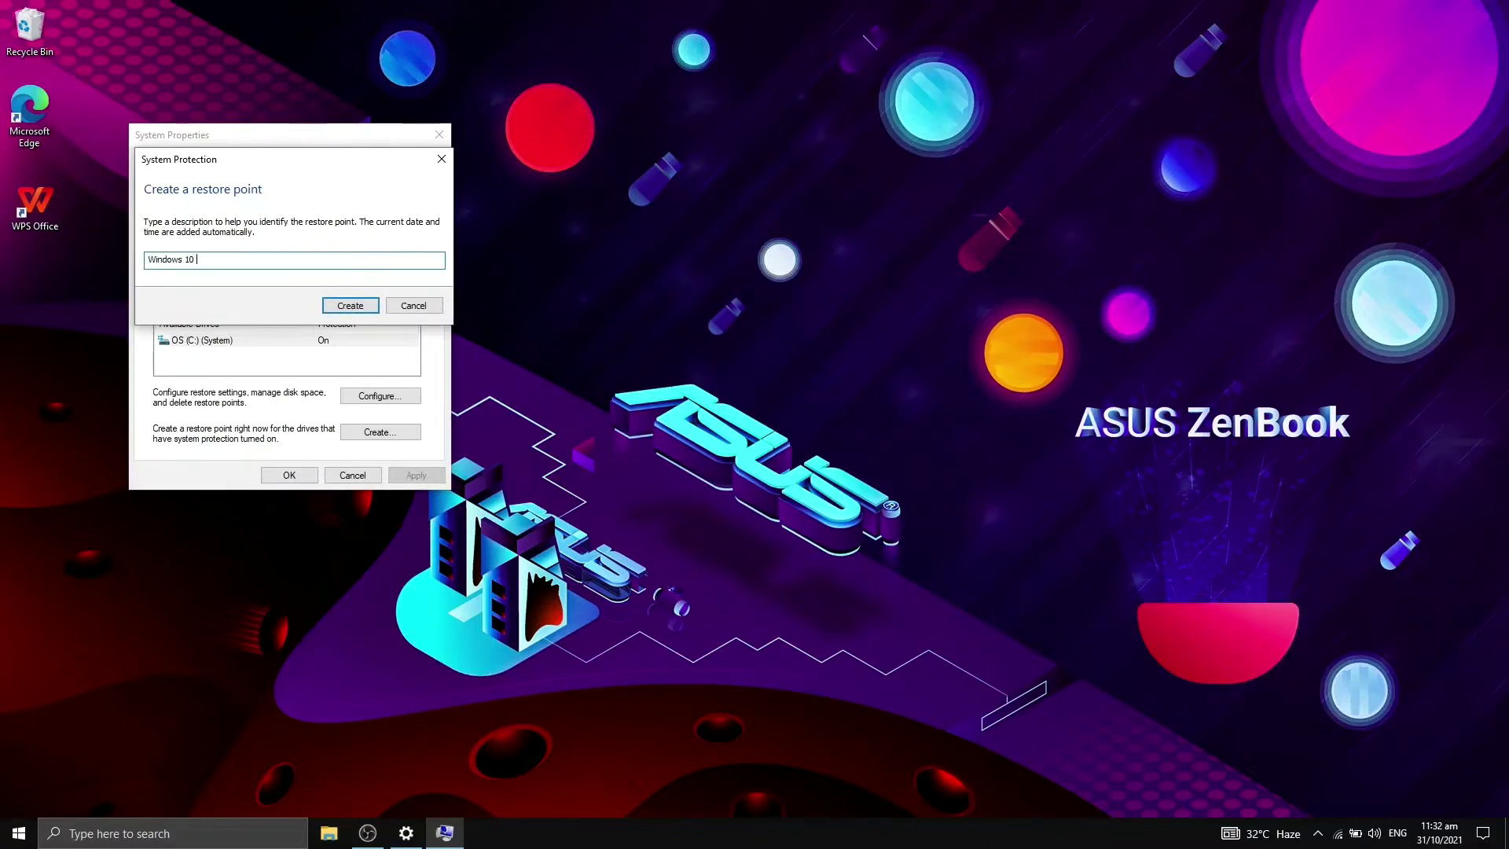
pyautogui.click(360, 307)
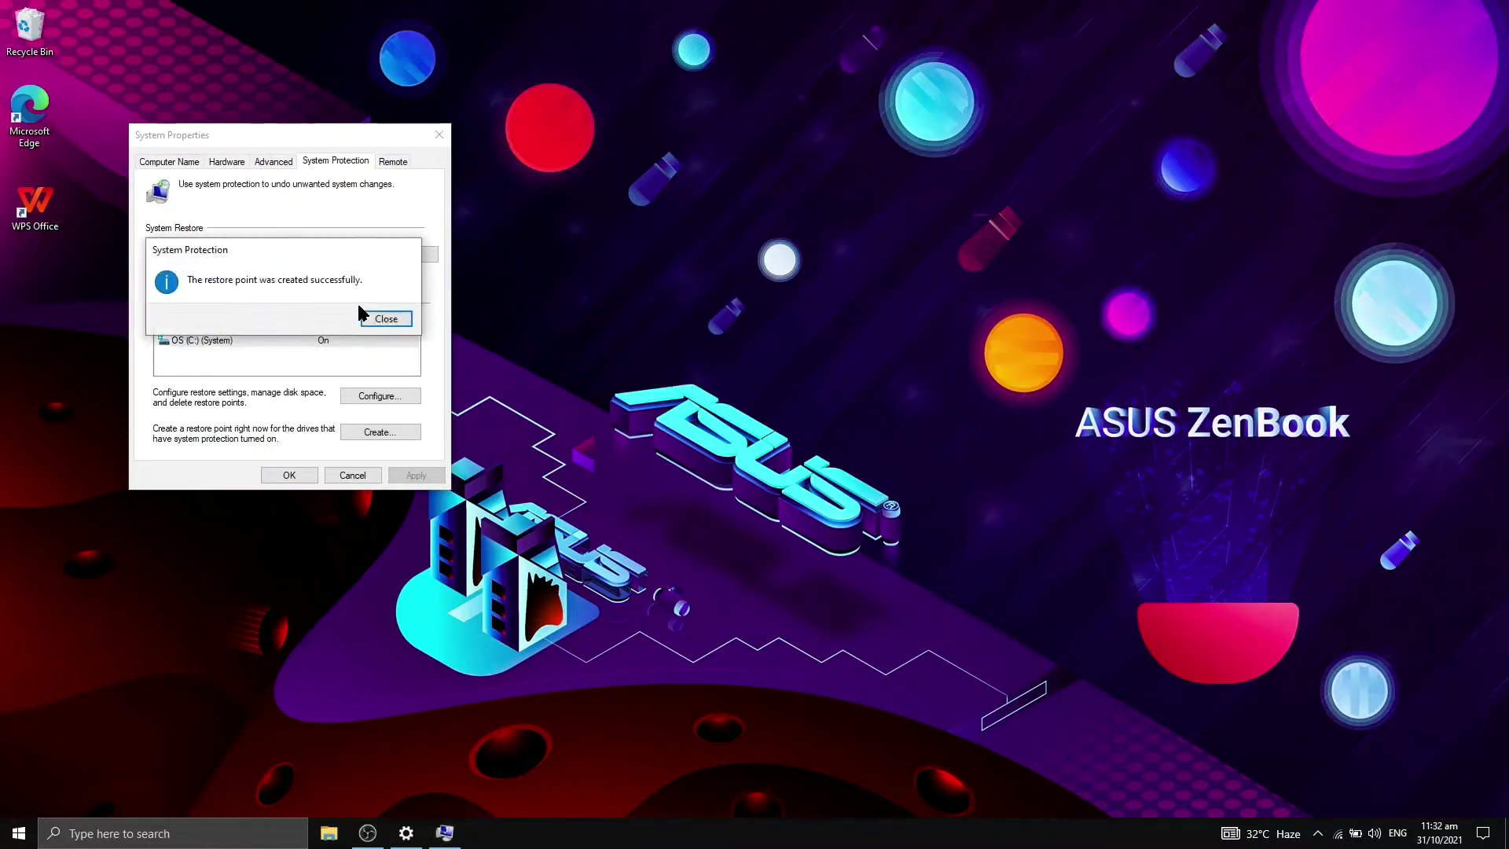
pyautogui.click(384, 319)
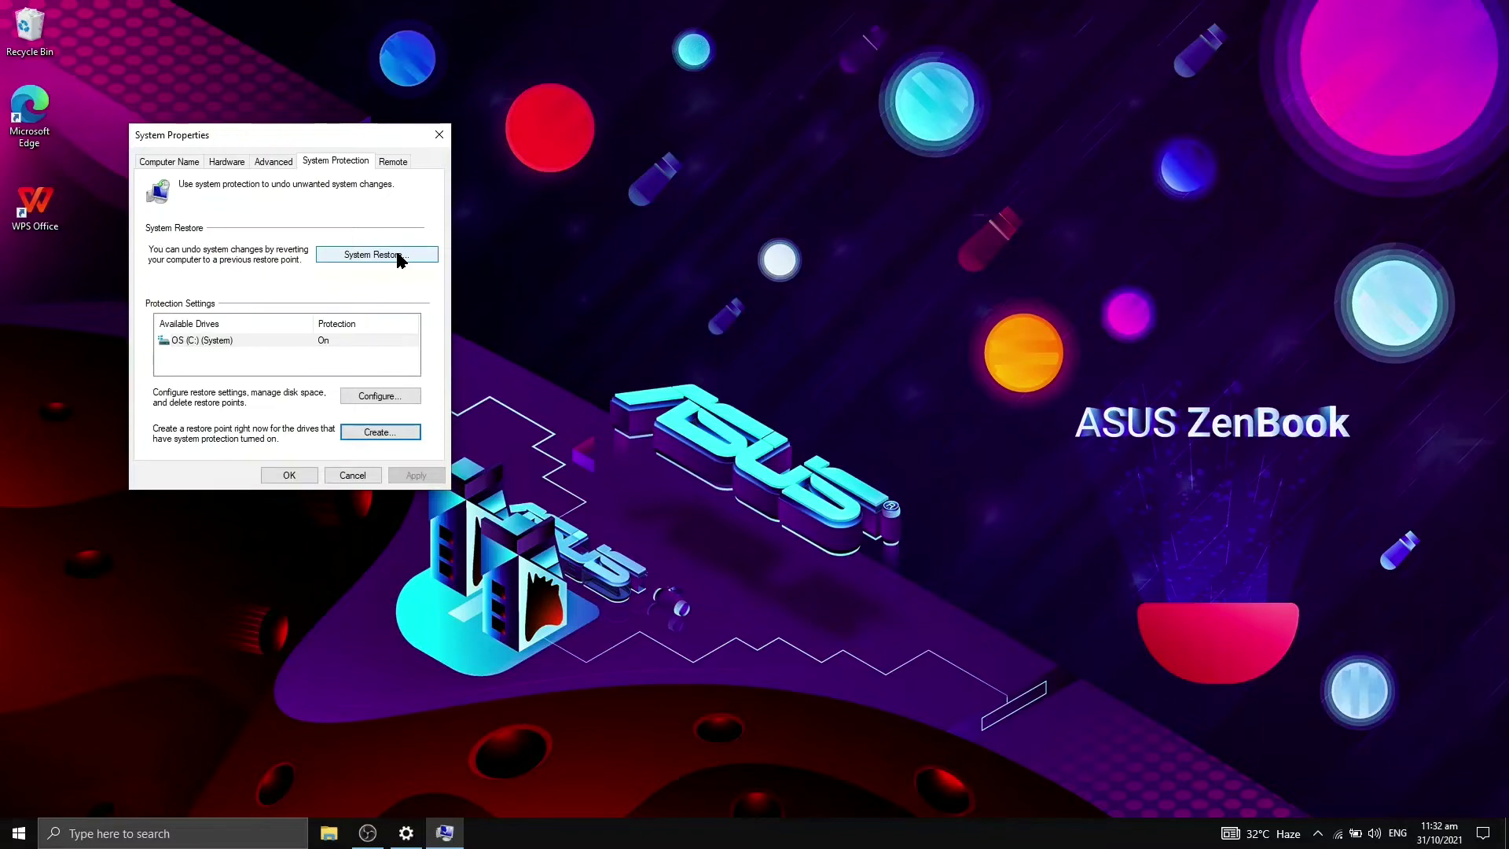
# Confirm the Windows 10 restore point is listed in System Restore, then cancel and close System Properties
pyautogui.click(400, 257)
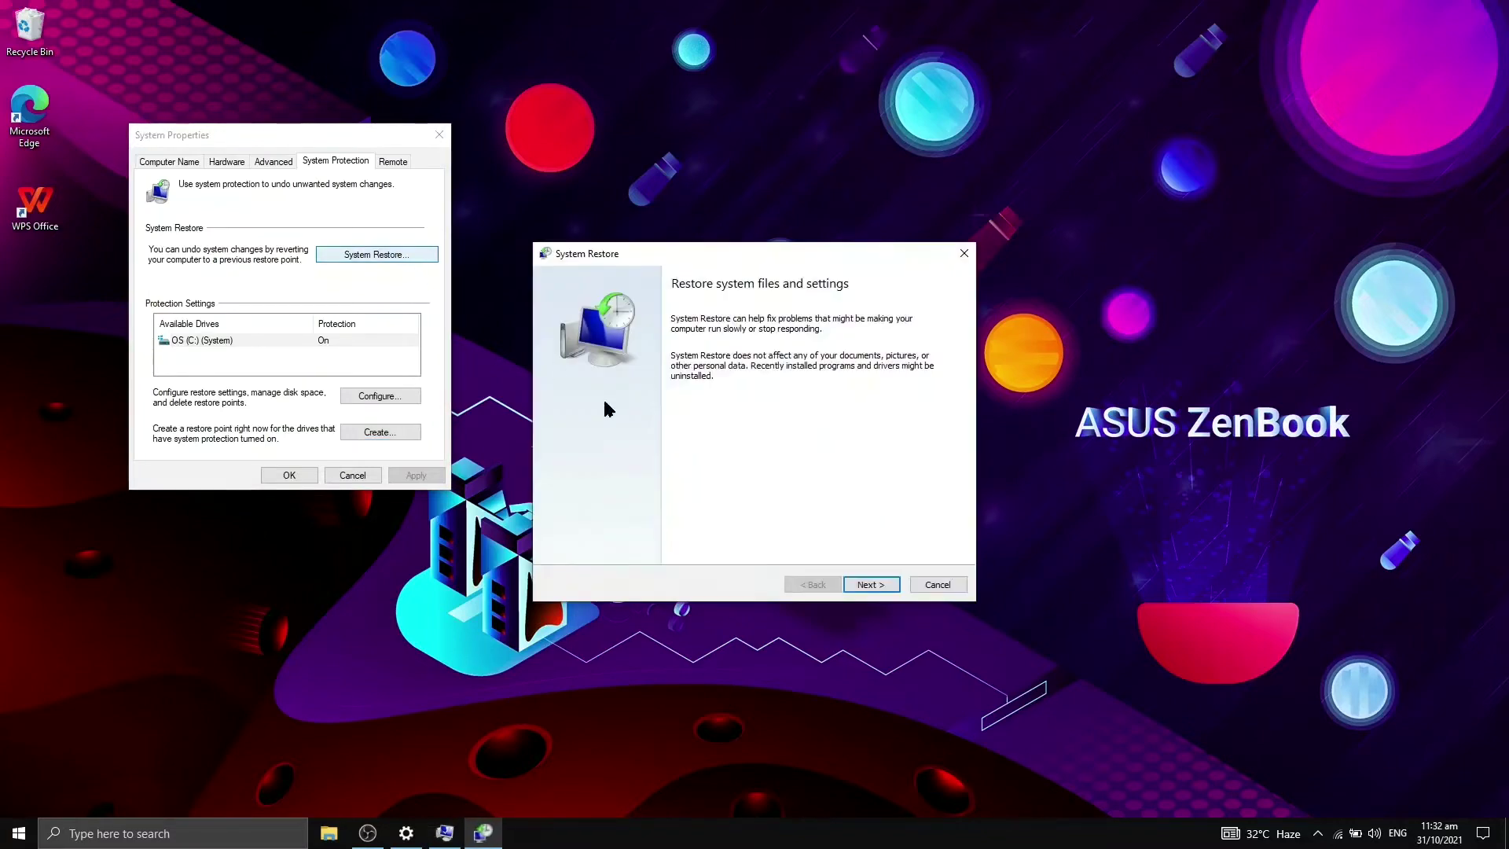
pyautogui.click(867, 585)
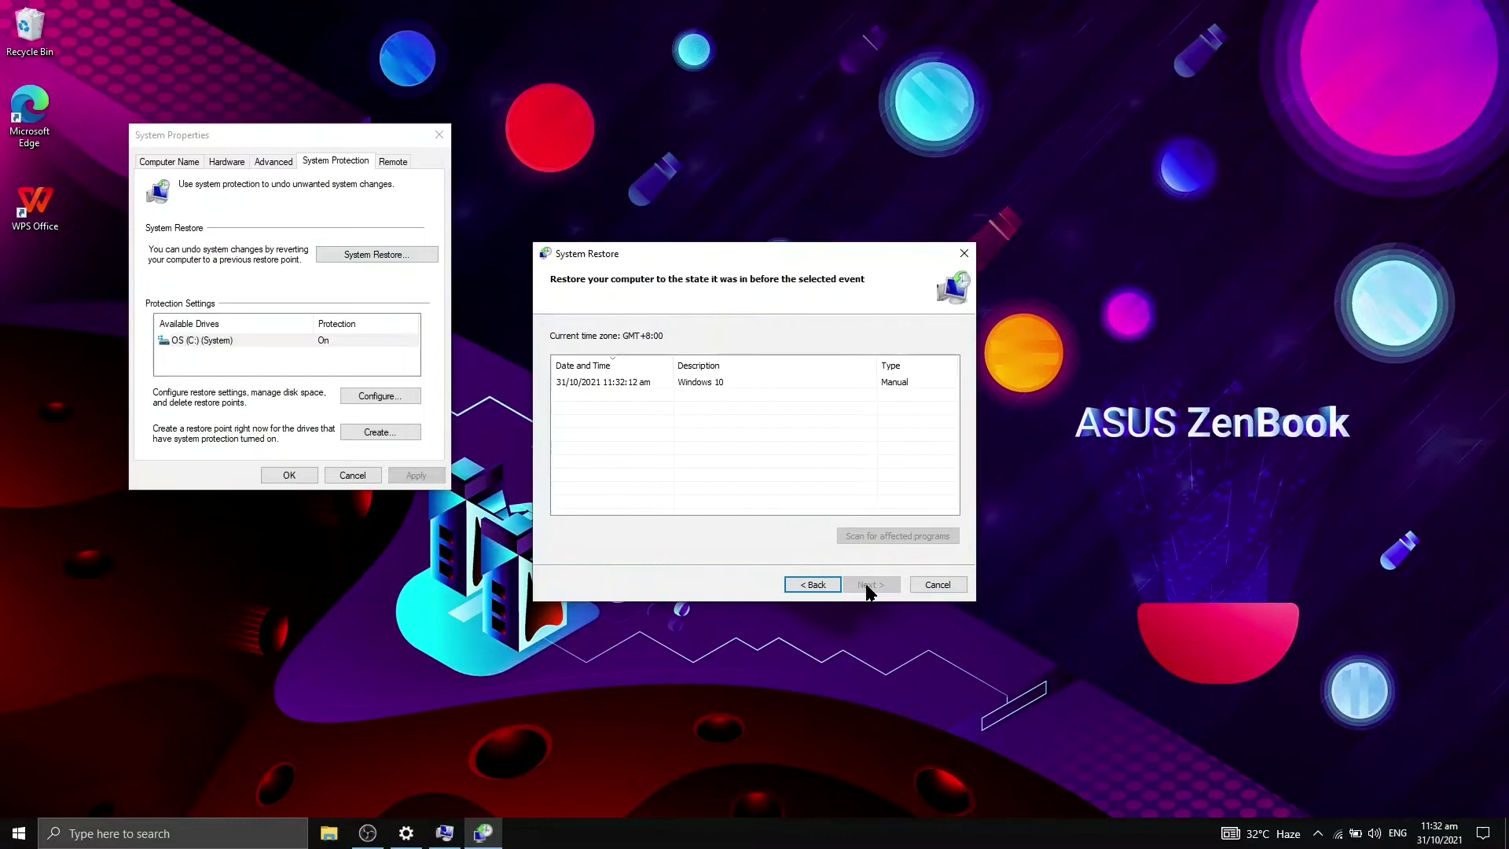
pyautogui.click(719, 383)
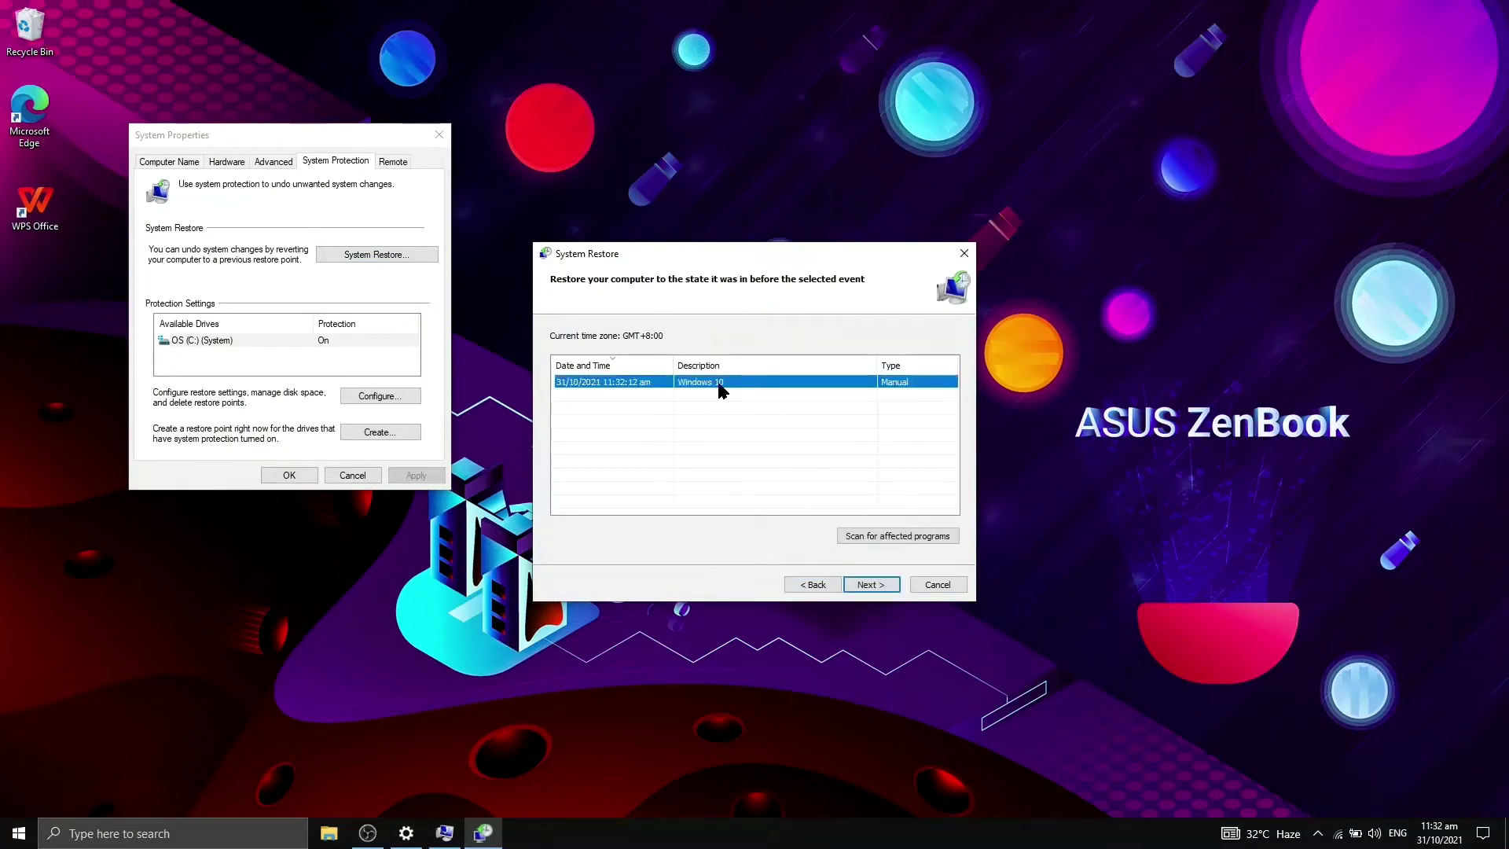
pyautogui.click(951, 586)
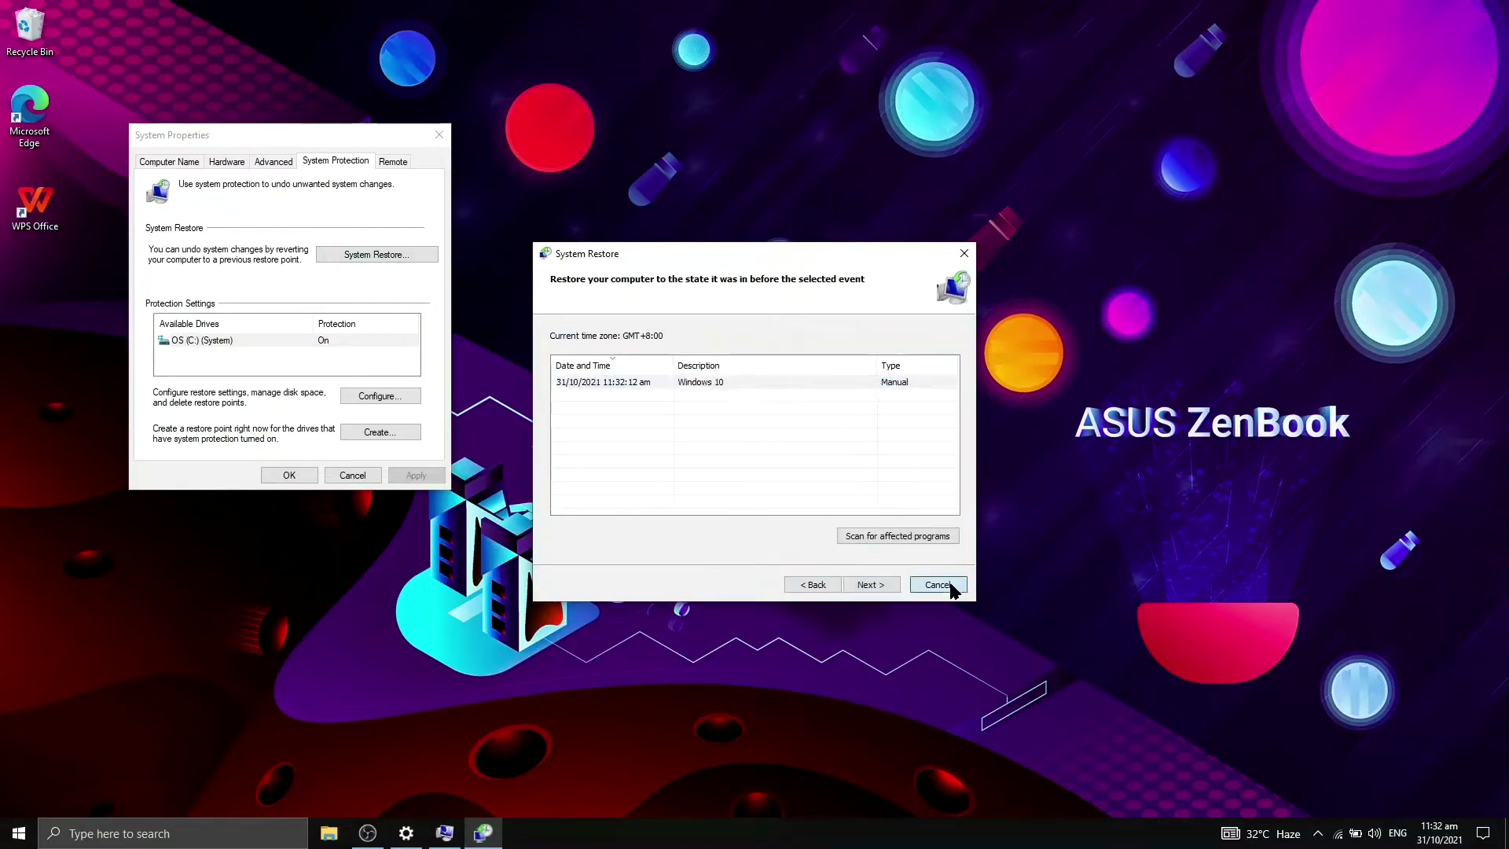
pyautogui.click(290, 476)
# View the Recovery options, browse the OS (C:) drive in File Explorer, then return to Windows Update
pyautogui.click(407, 835)
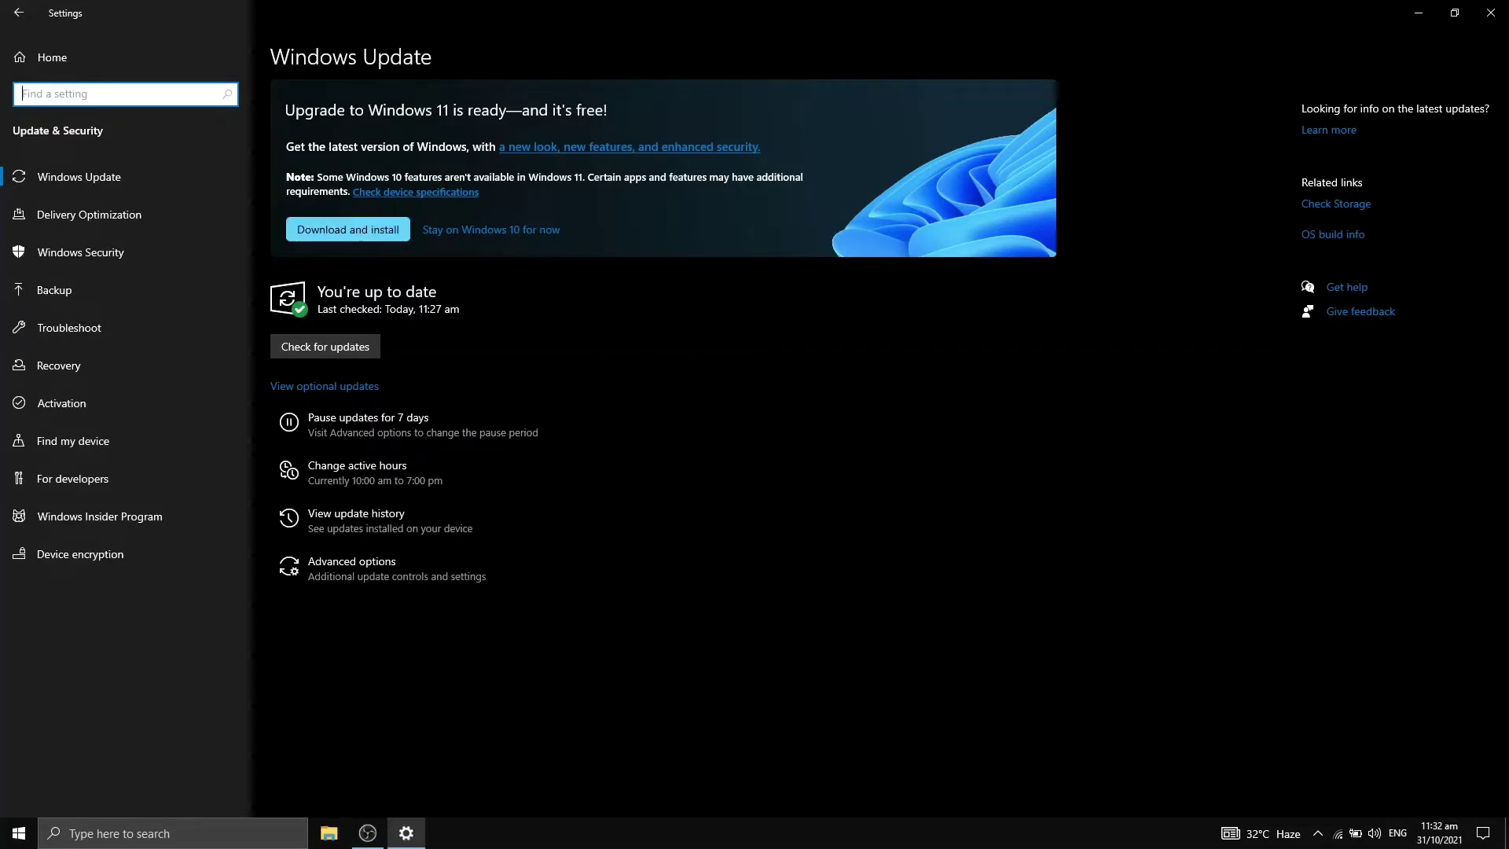
pyautogui.click(135, 365)
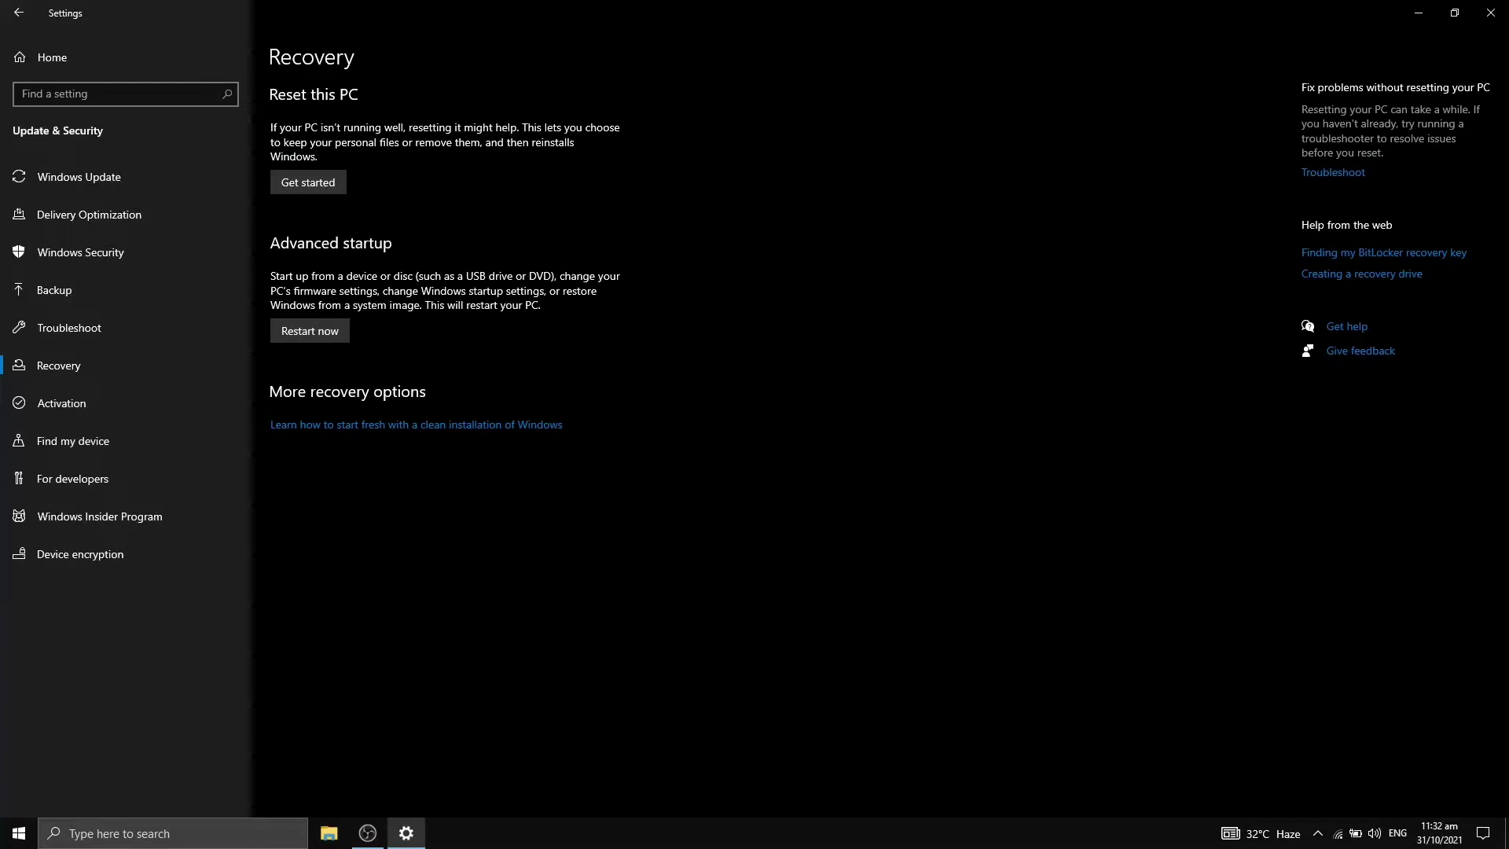
pyautogui.press('super+e')
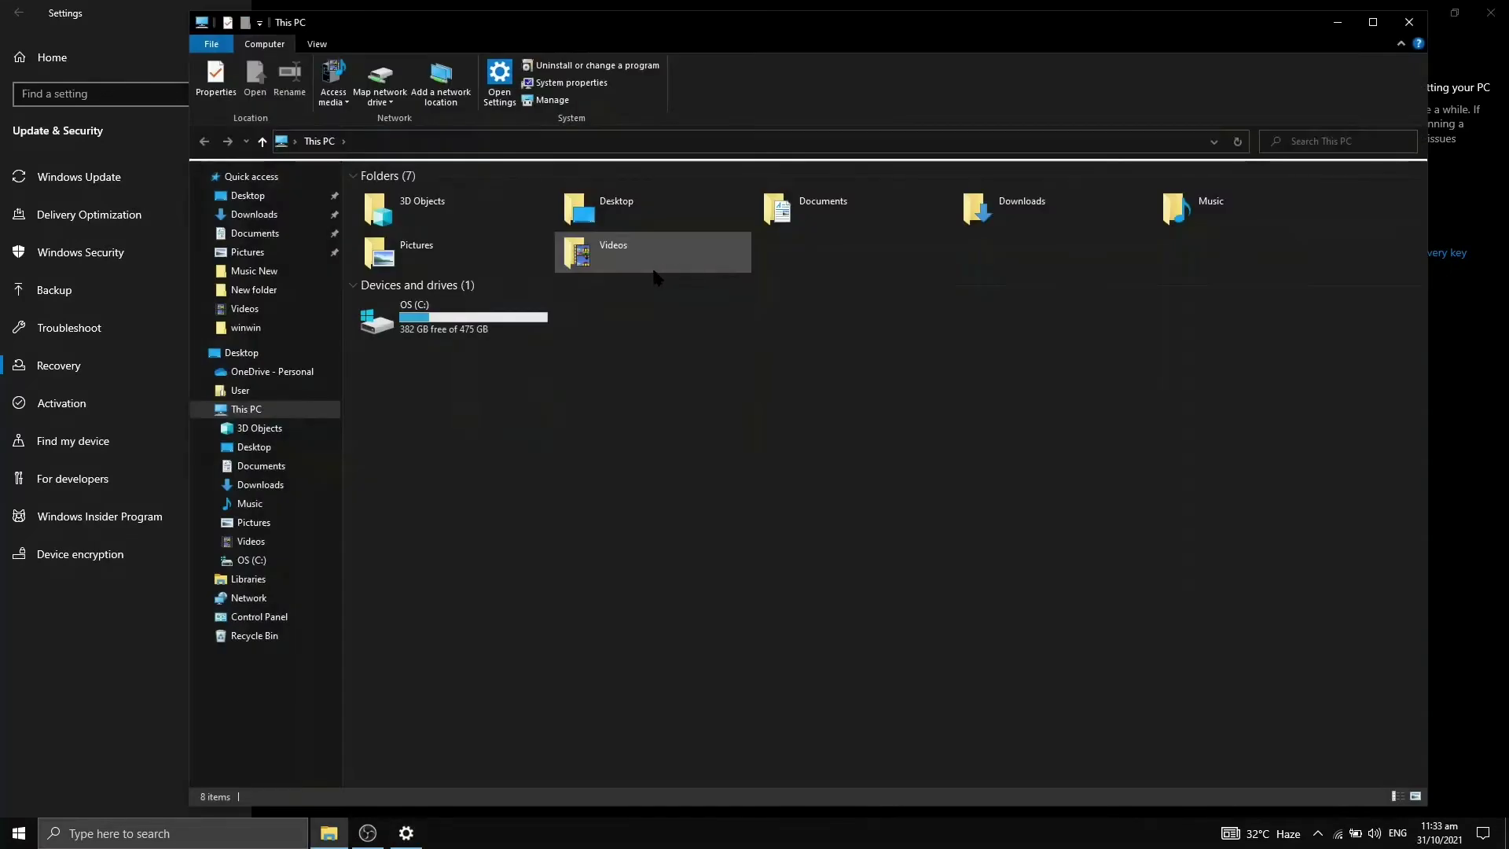
pyautogui.doubleClick(502, 319)
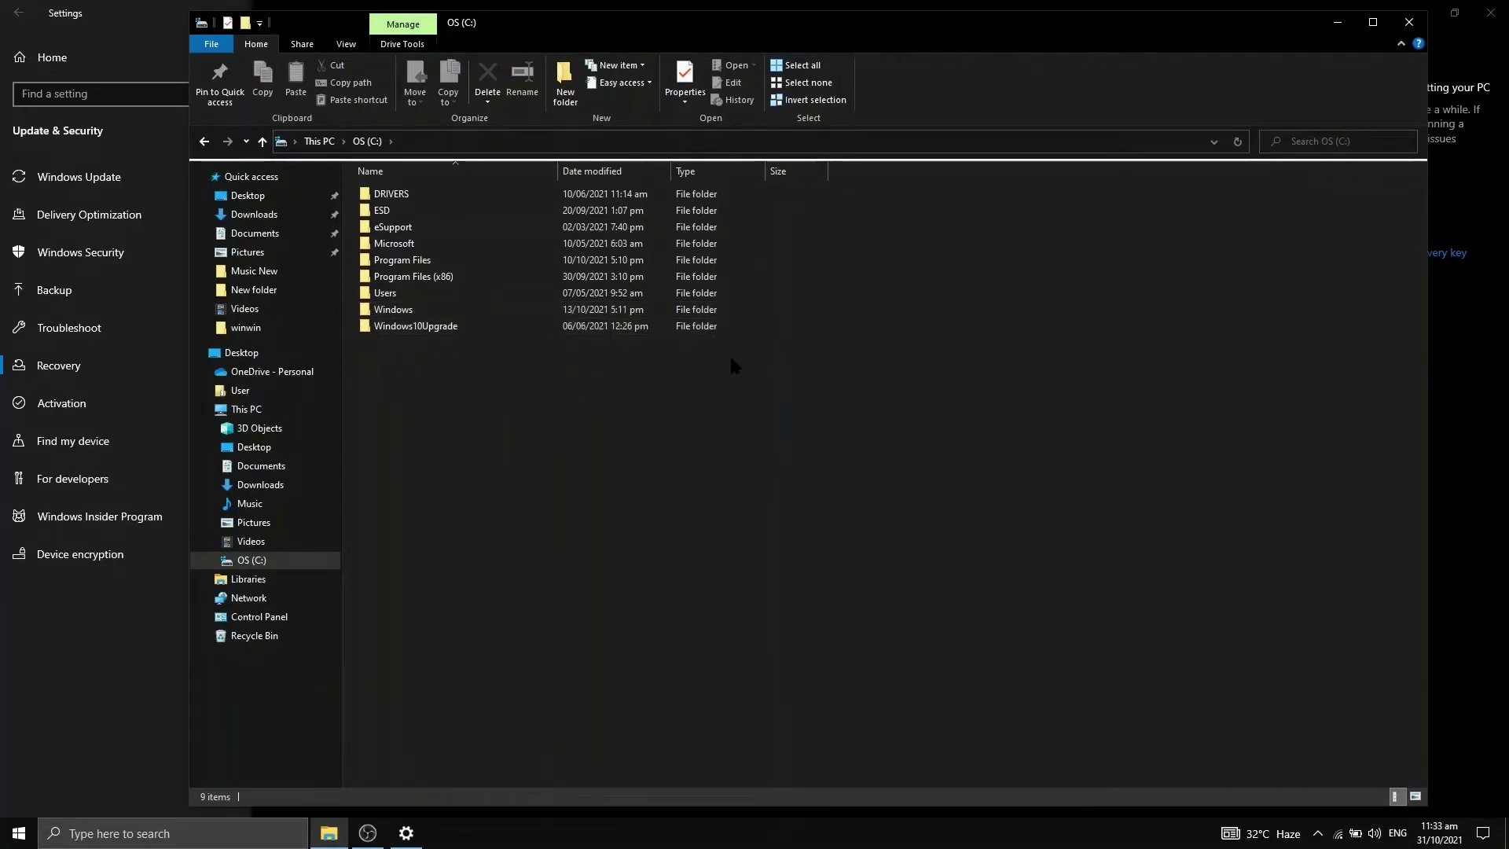
pyautogui.click(1409, 22)
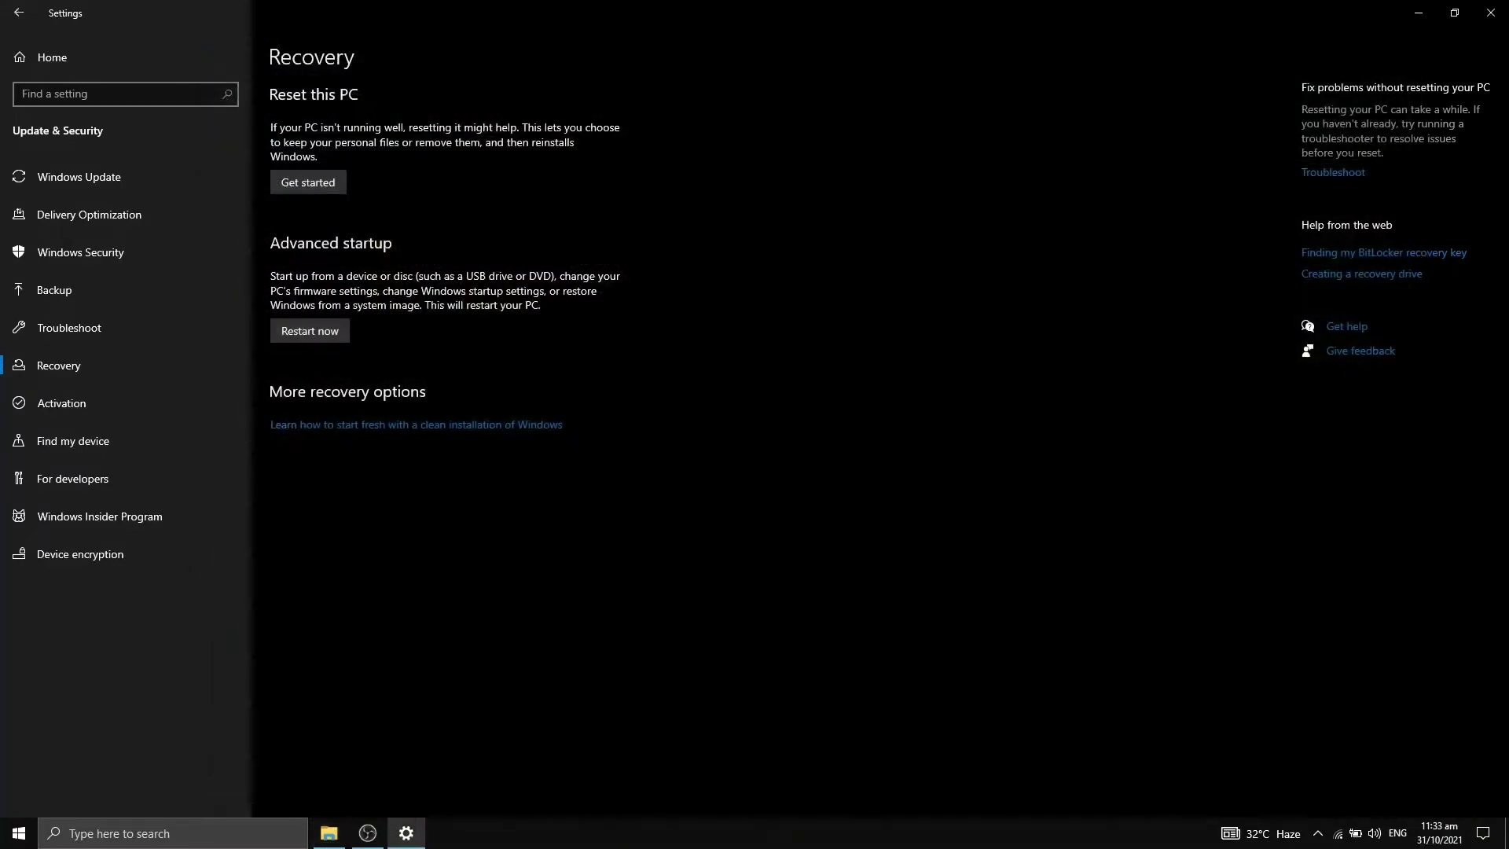
pyautogui.click(143, 175)
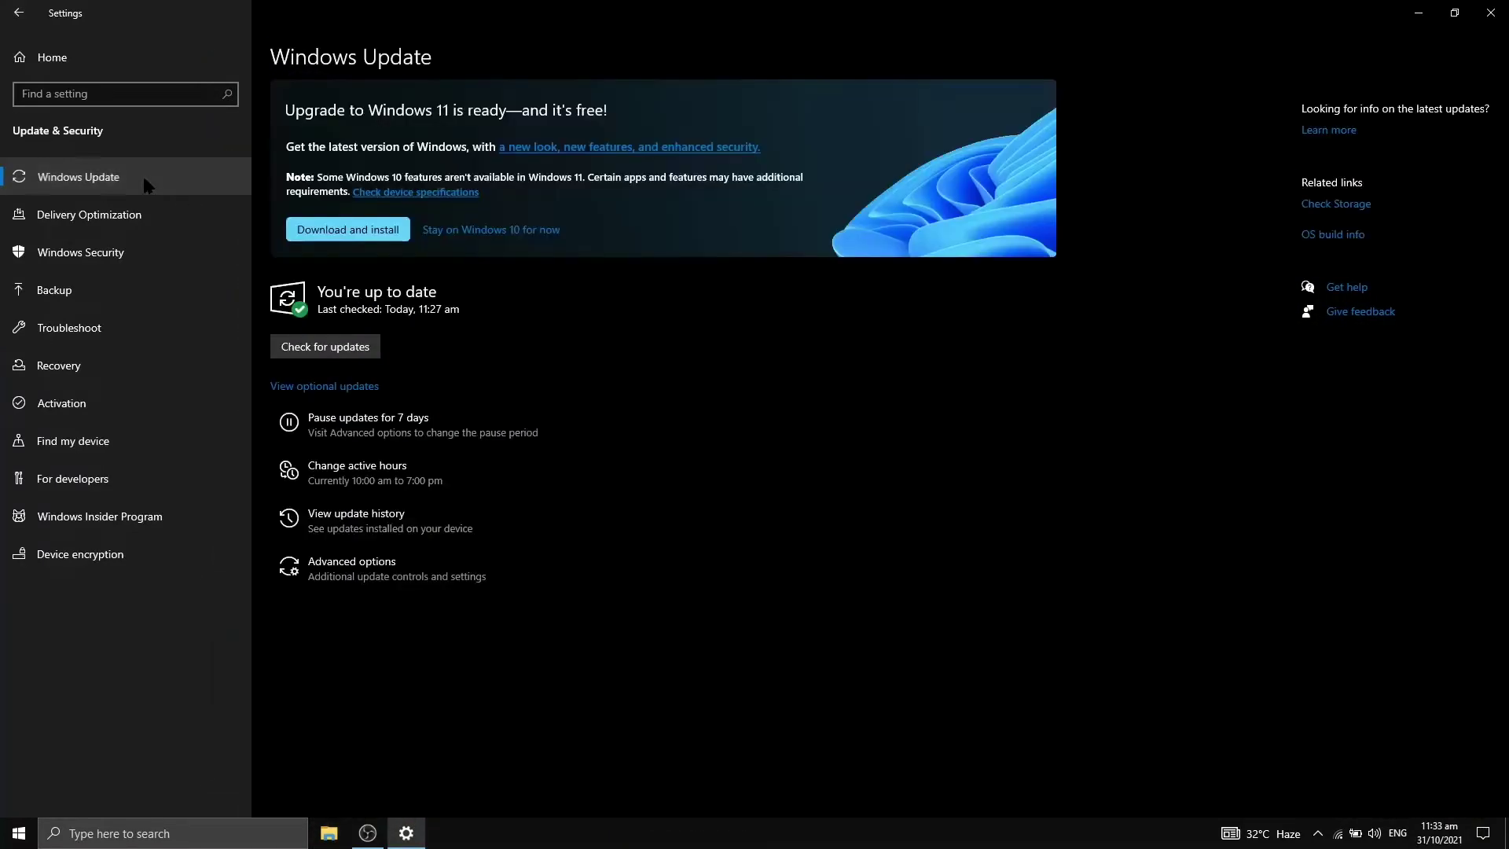
# Choose Download and install on the Upgrade to Windows 11 banner
pyautogui.click(356, 229)
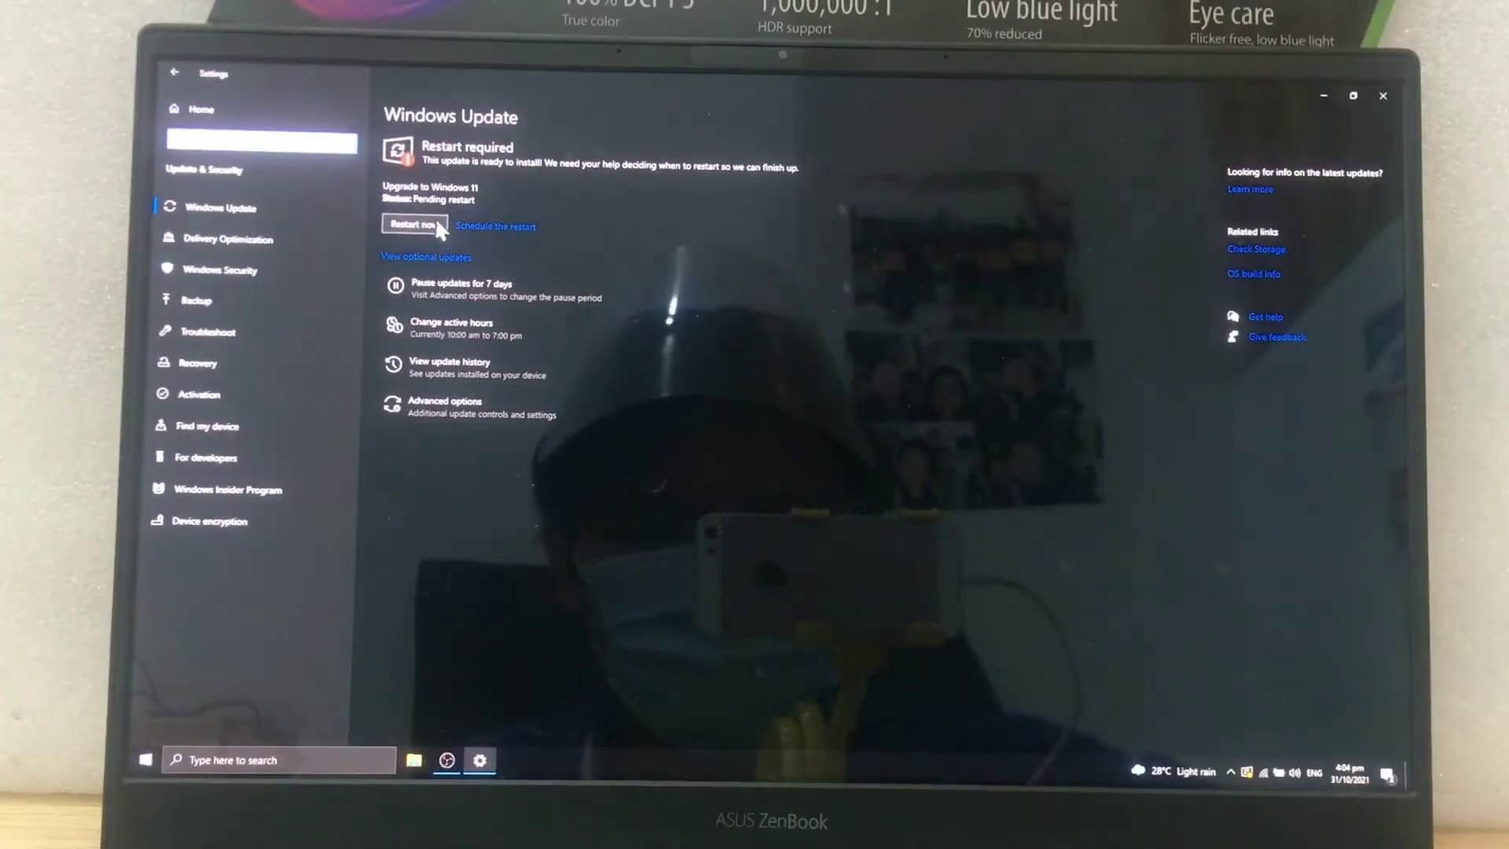
# Choose Restart now to finish installing Windows 11
pyautogui.click(436, 222)
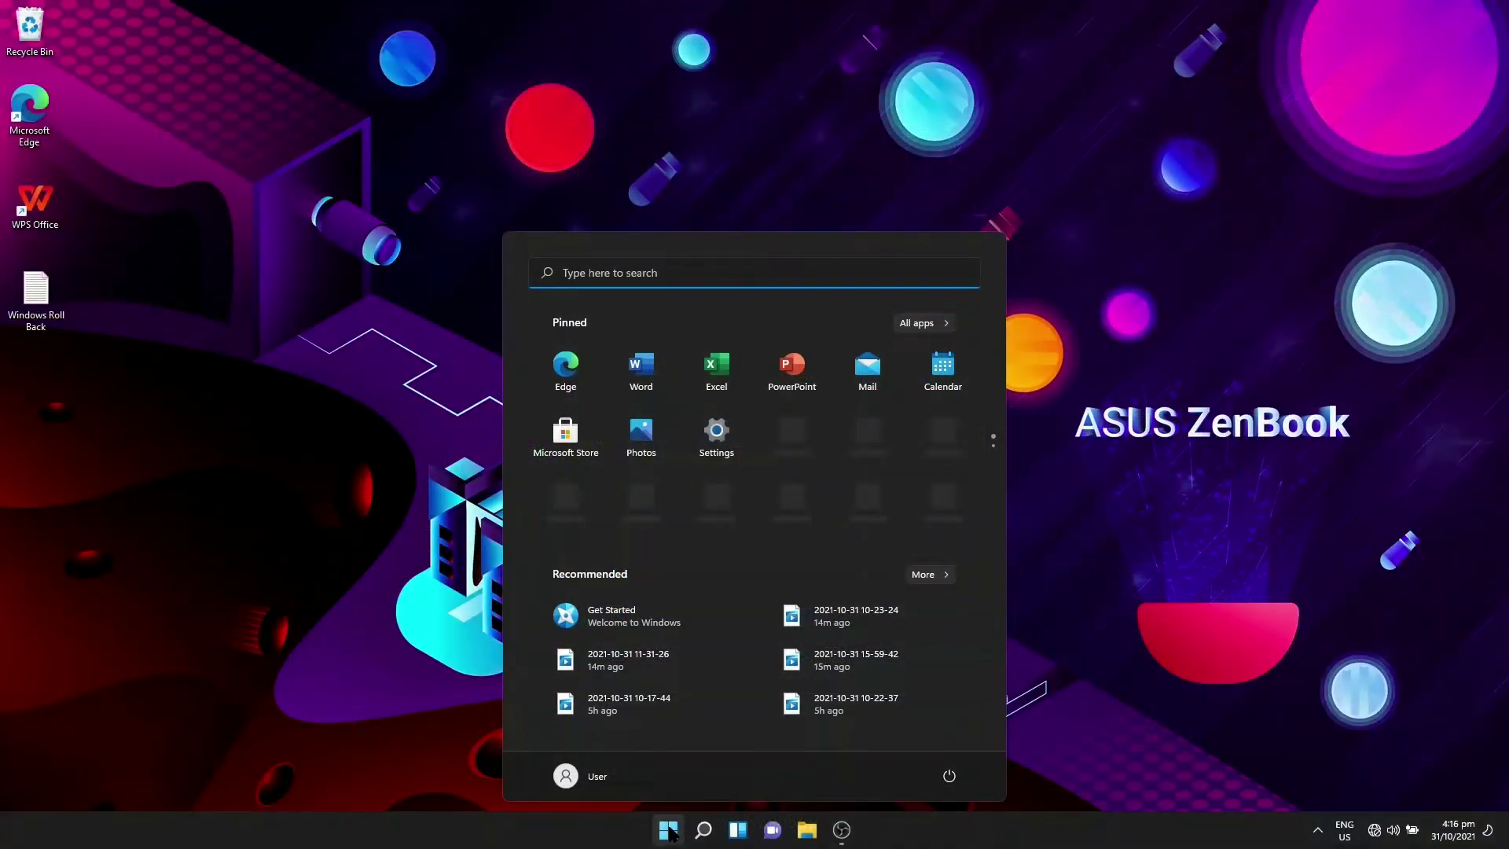
# Select the Windows.old folder on OS (C:) in File Explorer, then minimize Explorer and open Start
pyautogui.press('super+e')
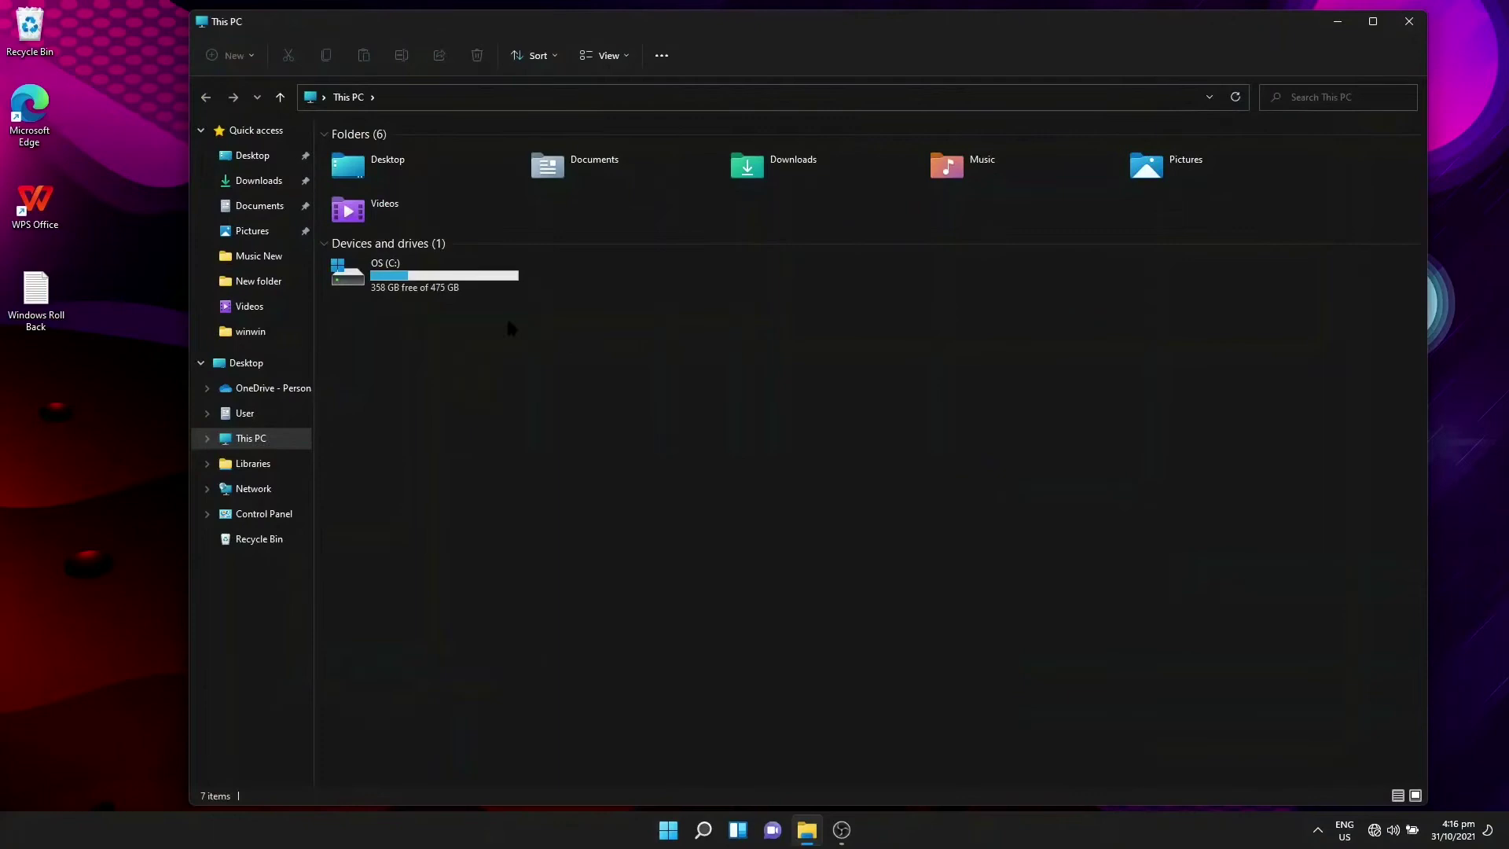
pyautogui.doubleClick(452, 279)
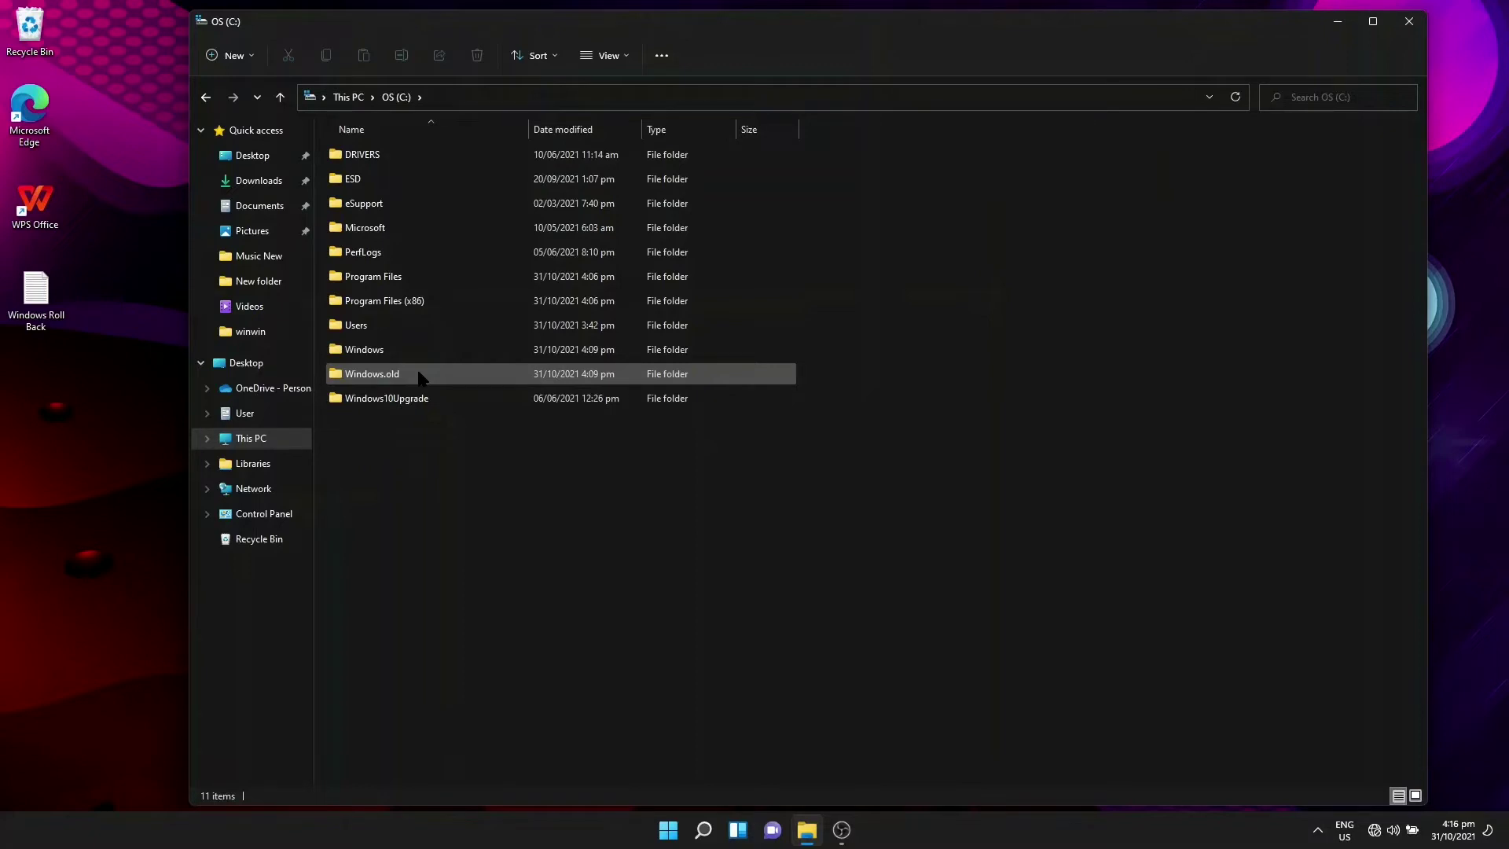
pyautogui.click(419, 378)
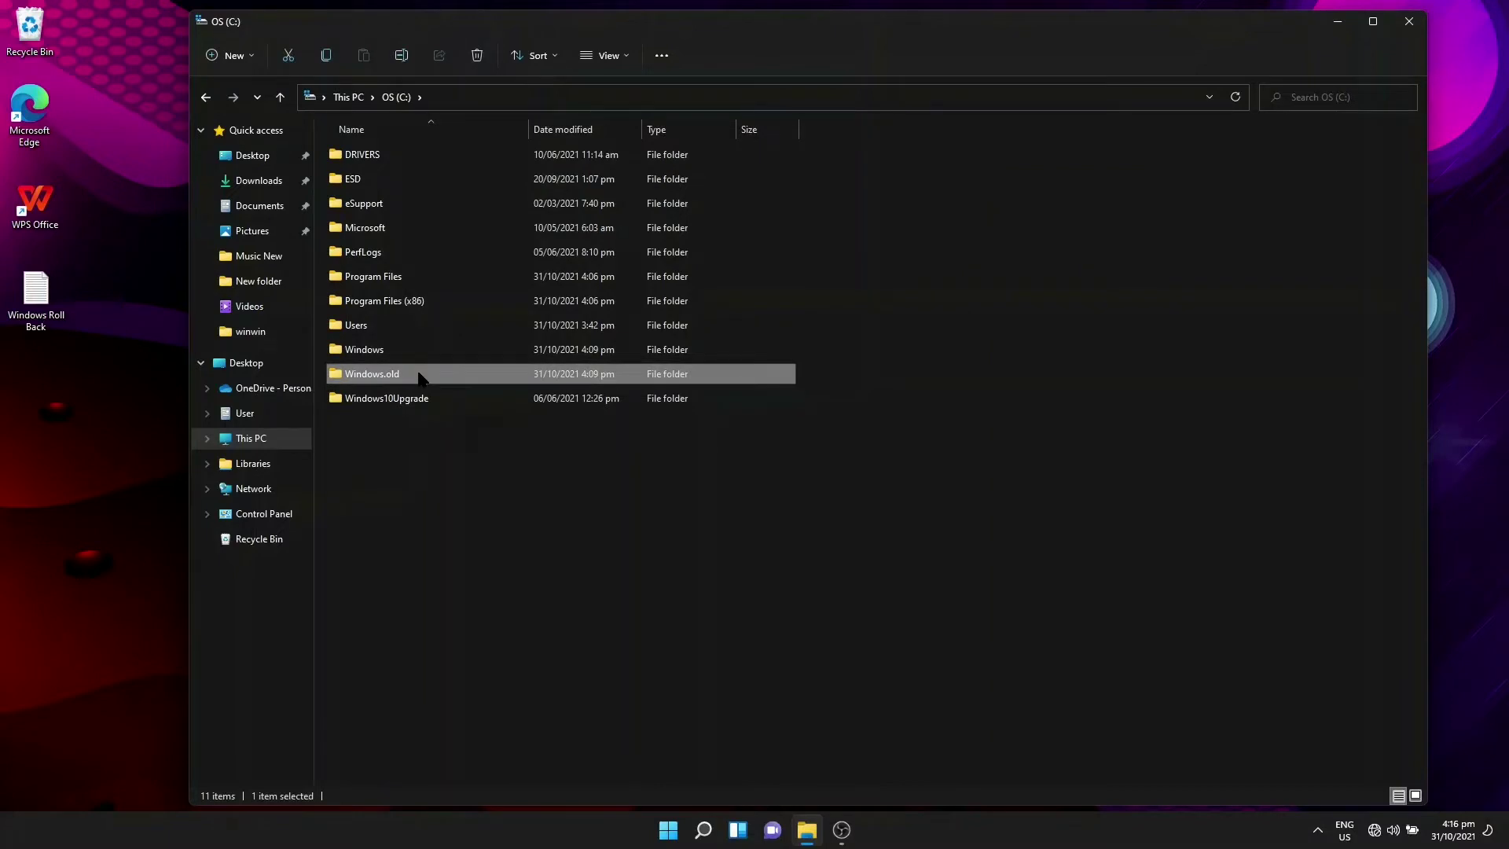
pyautogui.click(669, 829)
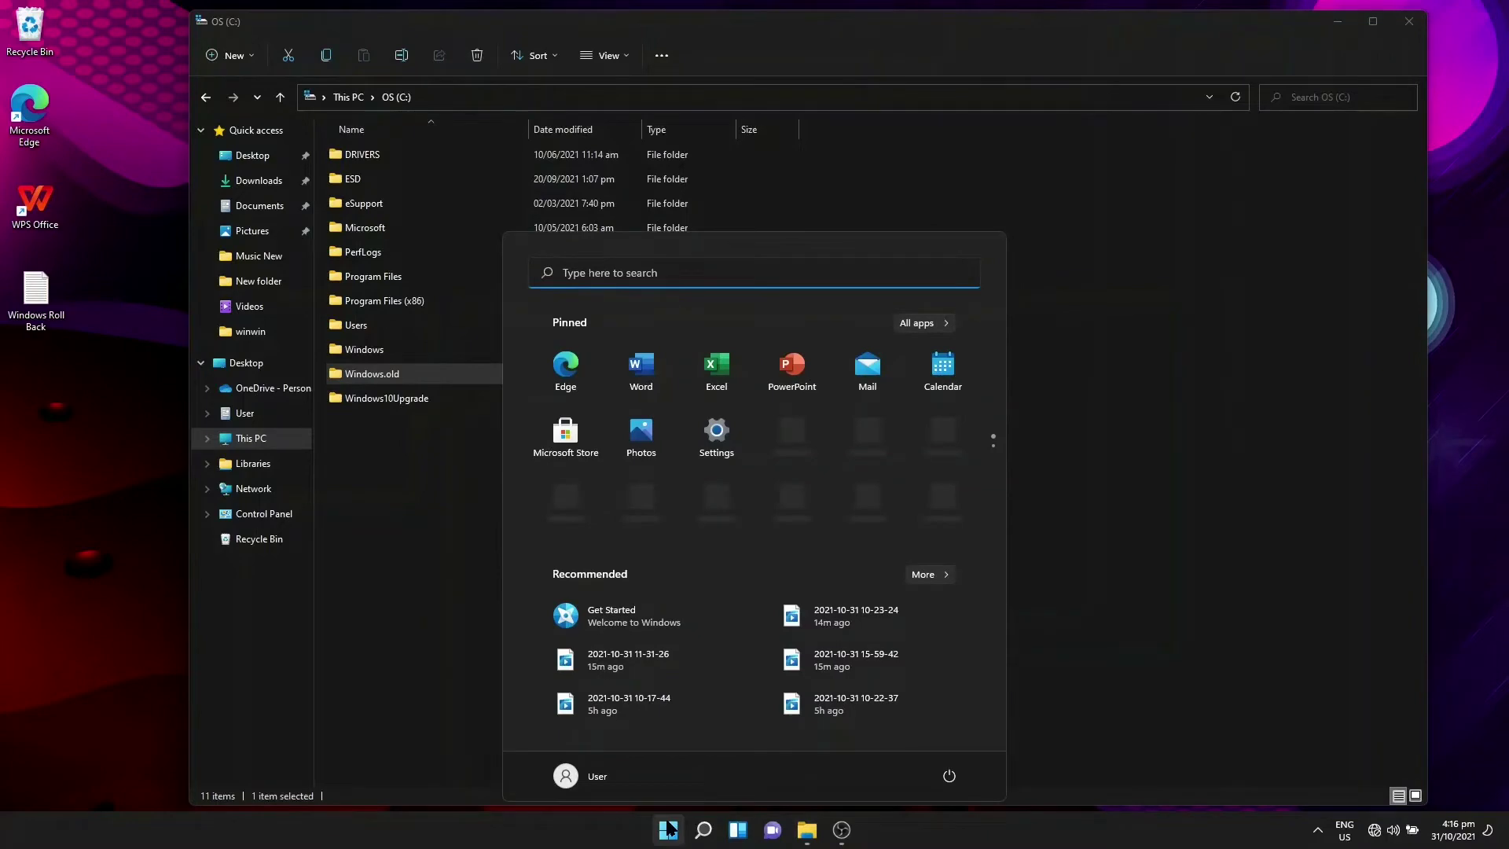
pyautogui.click(670, 828)
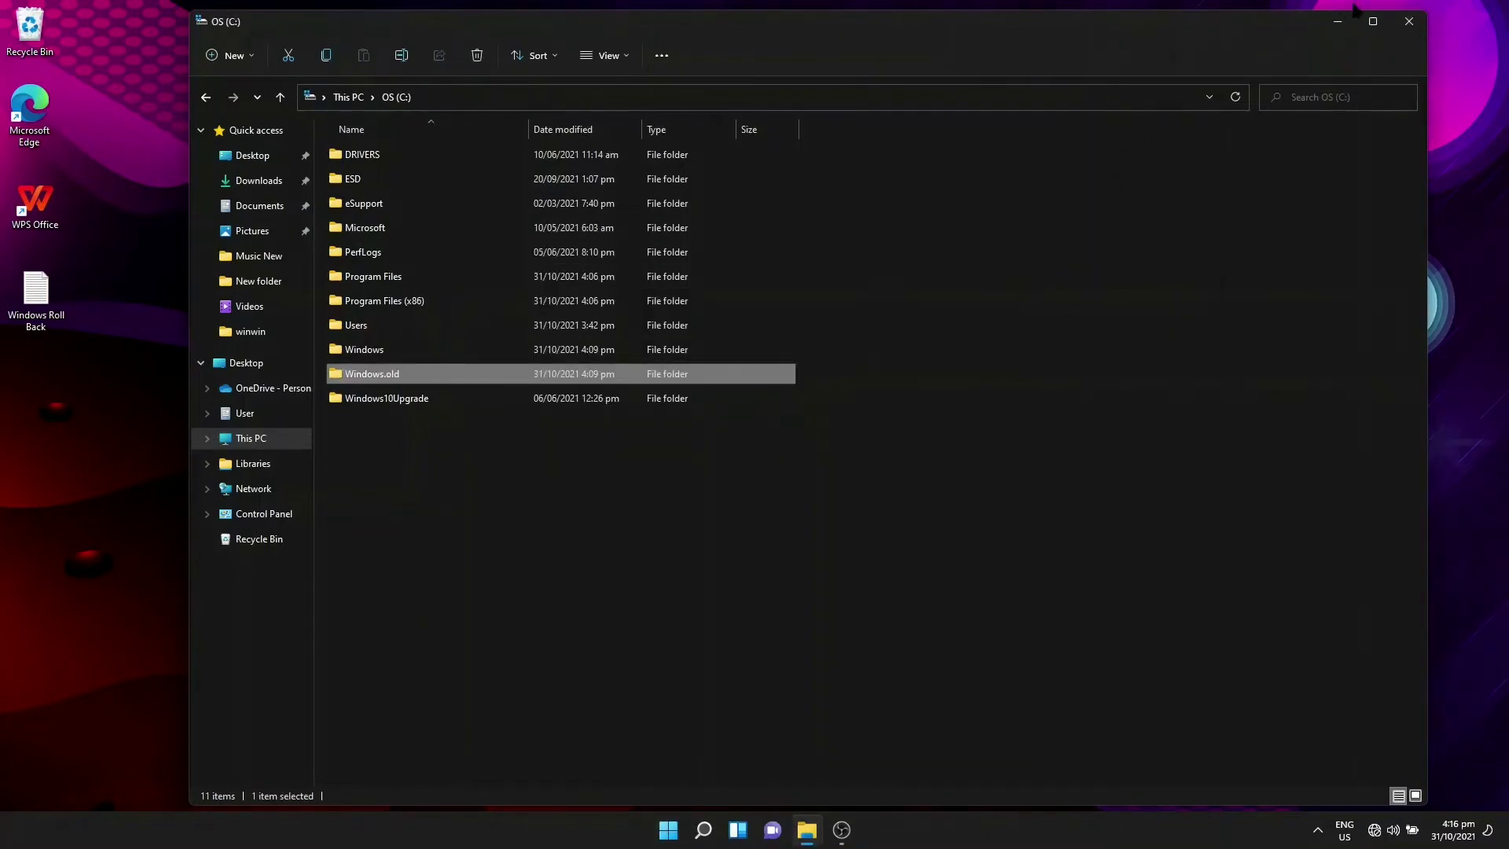
pyautogui.click(1338, 22)
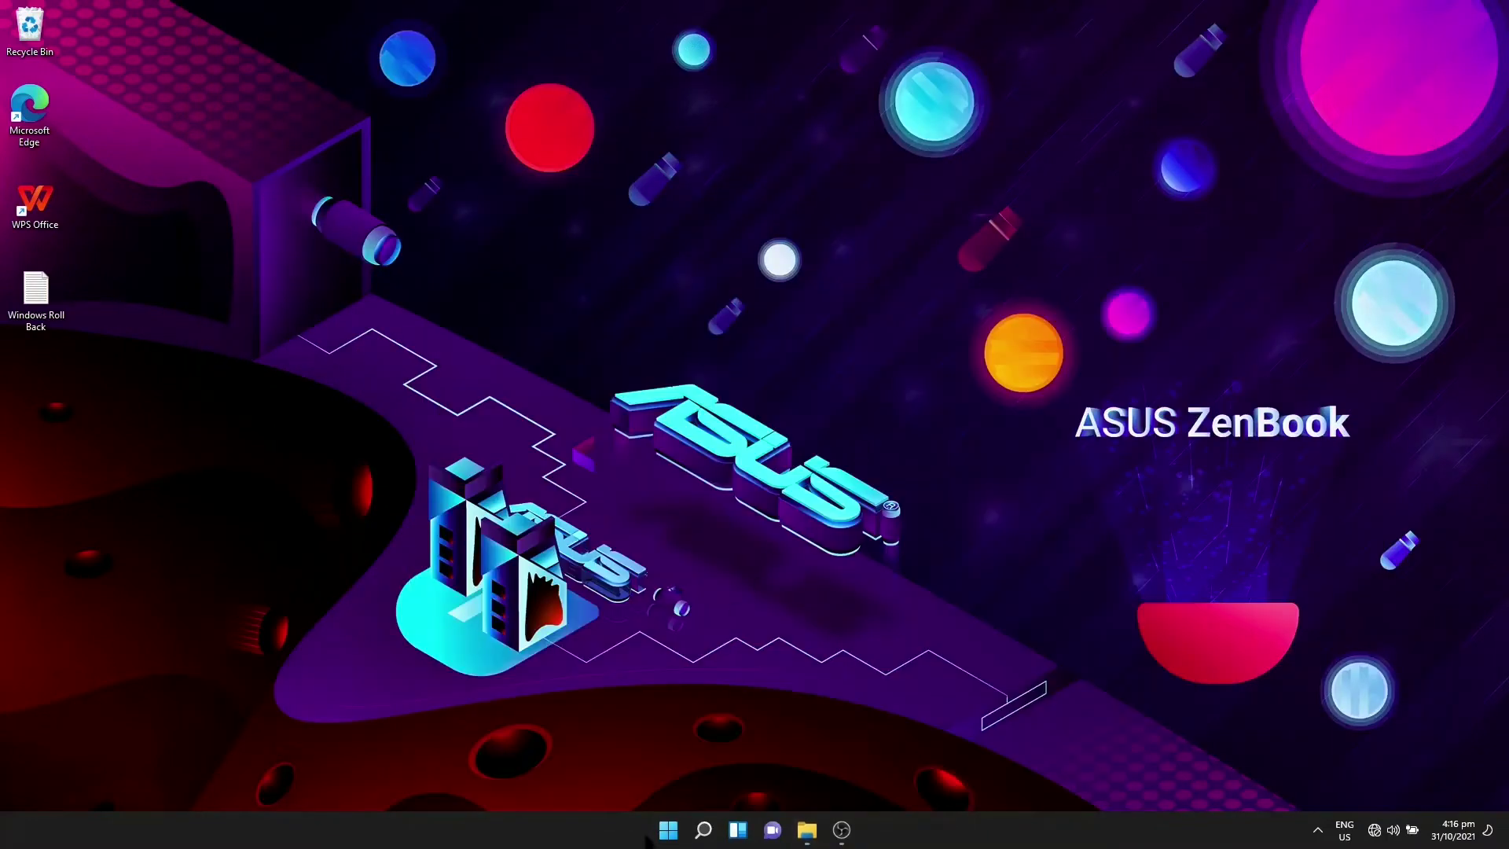
pyautogui.click(670, 830)
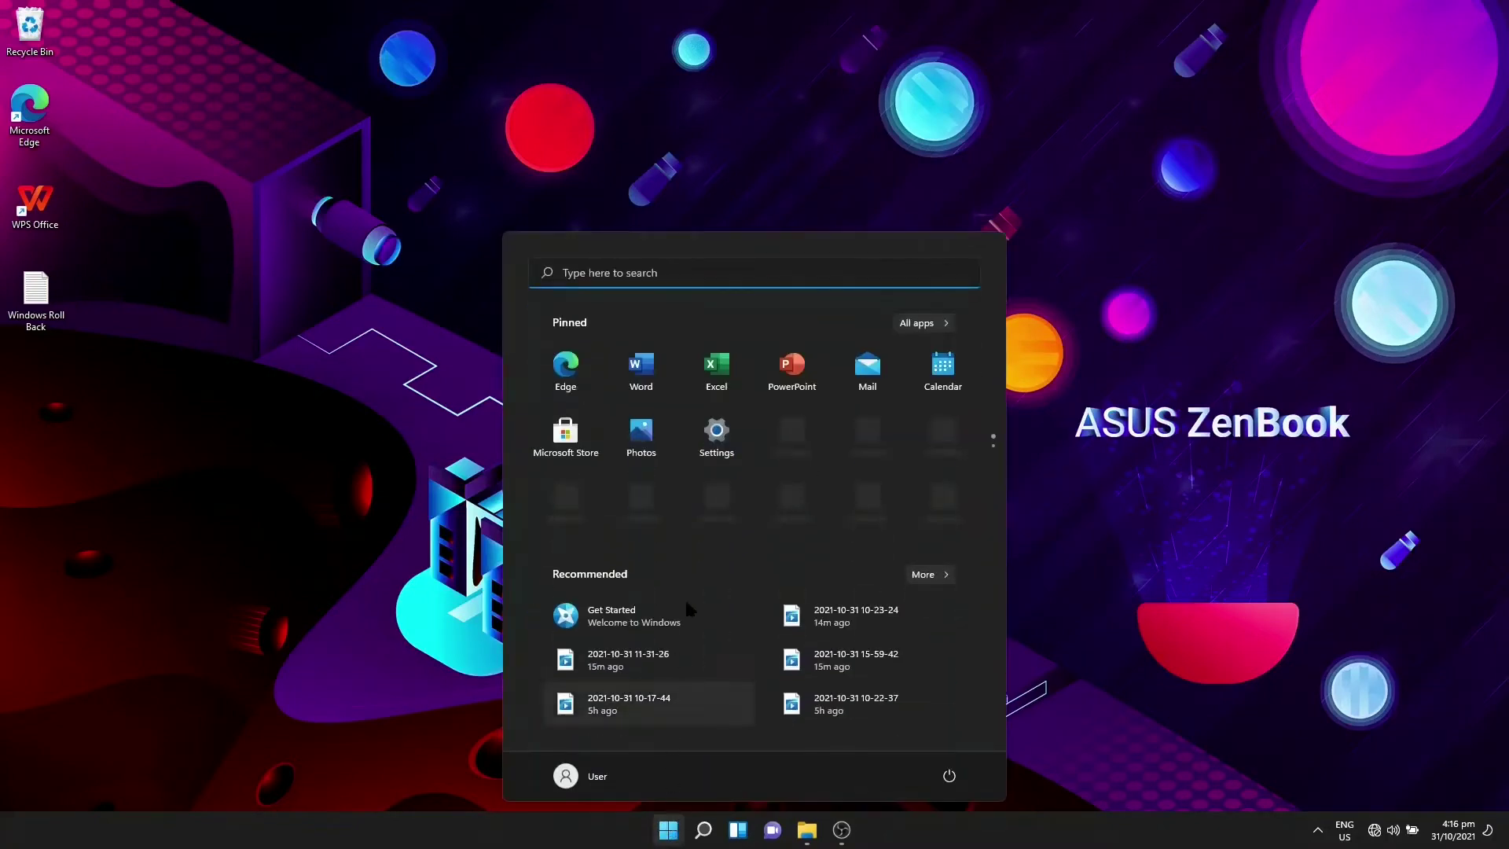
# Open the Settings Recovery page offering Go back to Windows 10, then minimize Settings
pyautogui.click(710, 435)
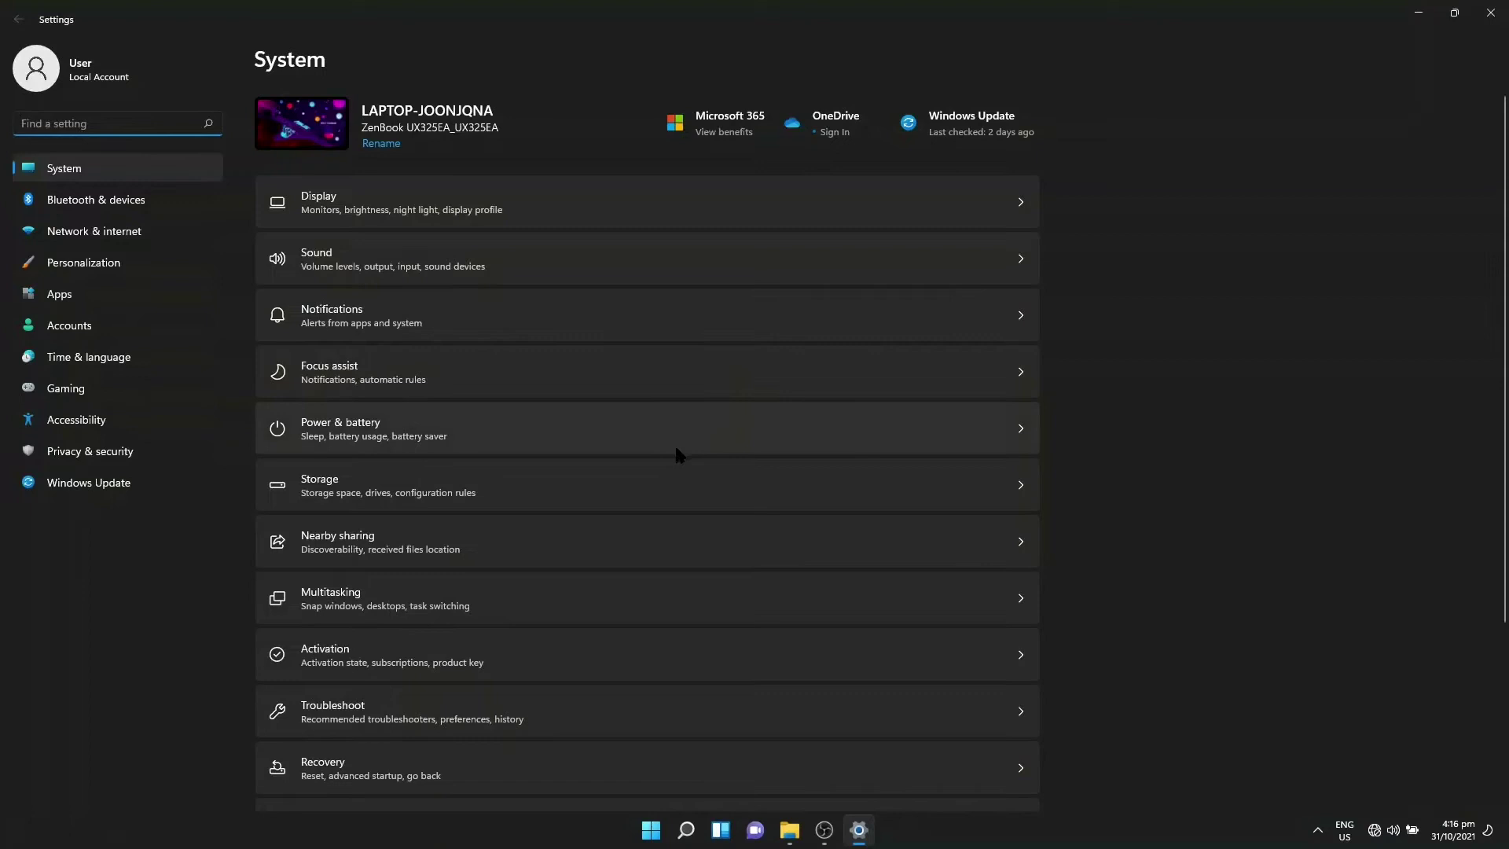
pyautogui.click(420, 769)
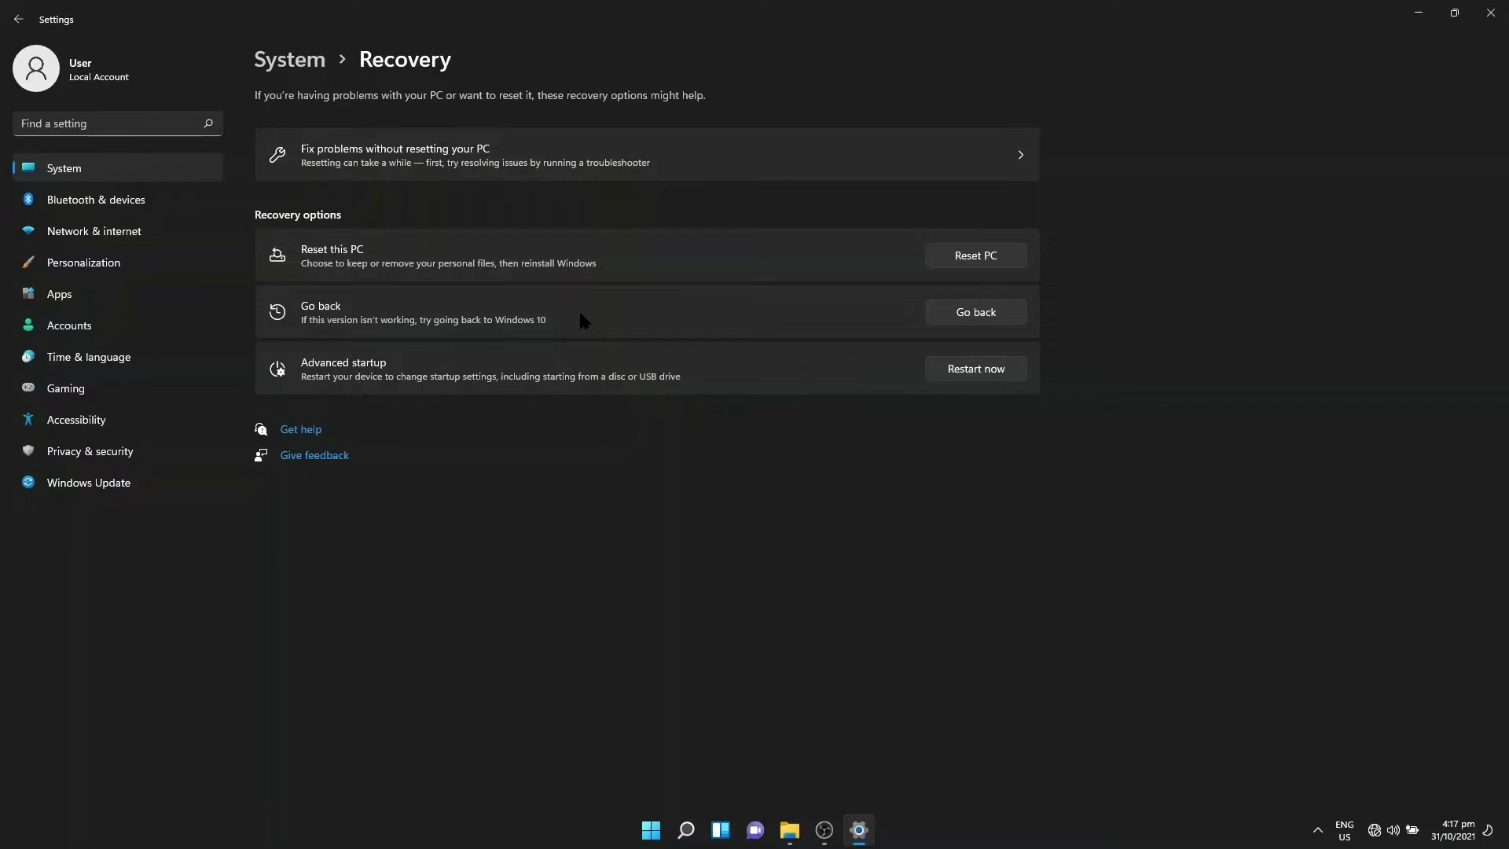
pyautogui.click(1419, 13)
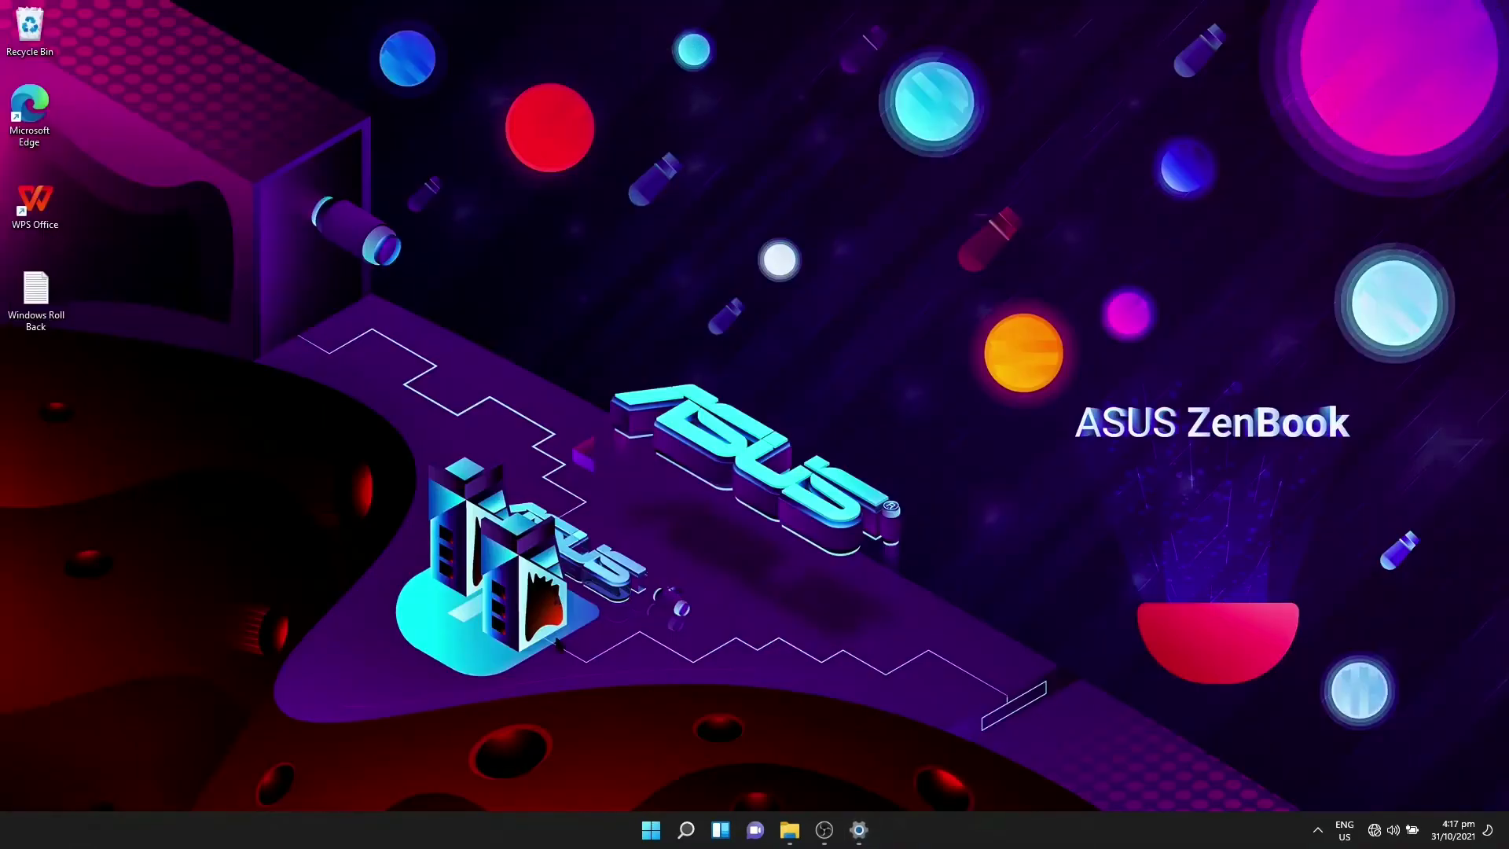
# Search 'powers' and run Windows PowerShell as administrator
pyautogui.click(687, 830)
pyautogui.click(687, 829)
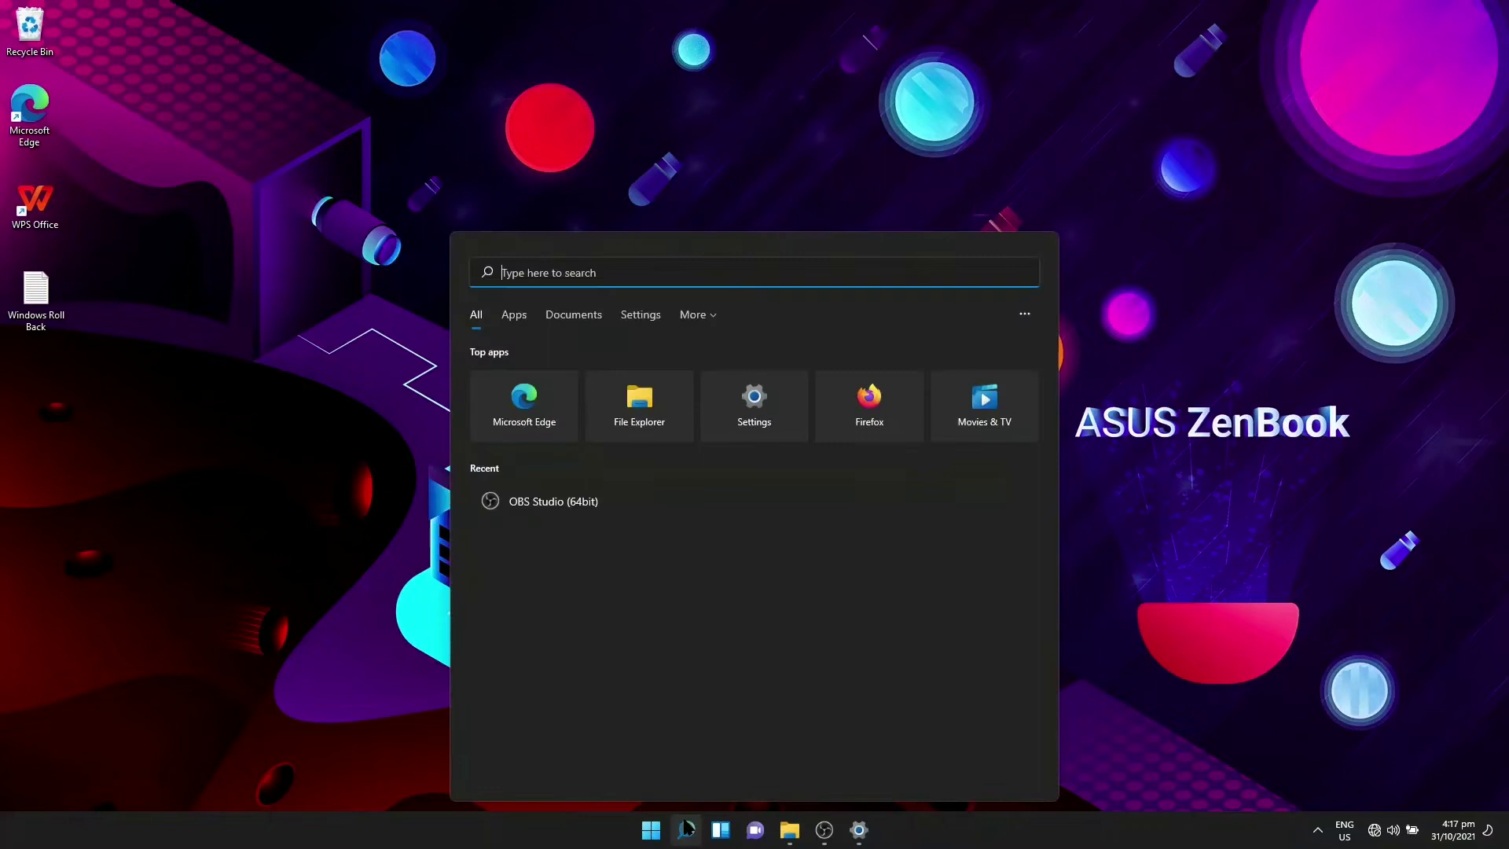
pyautogui.write('powe')
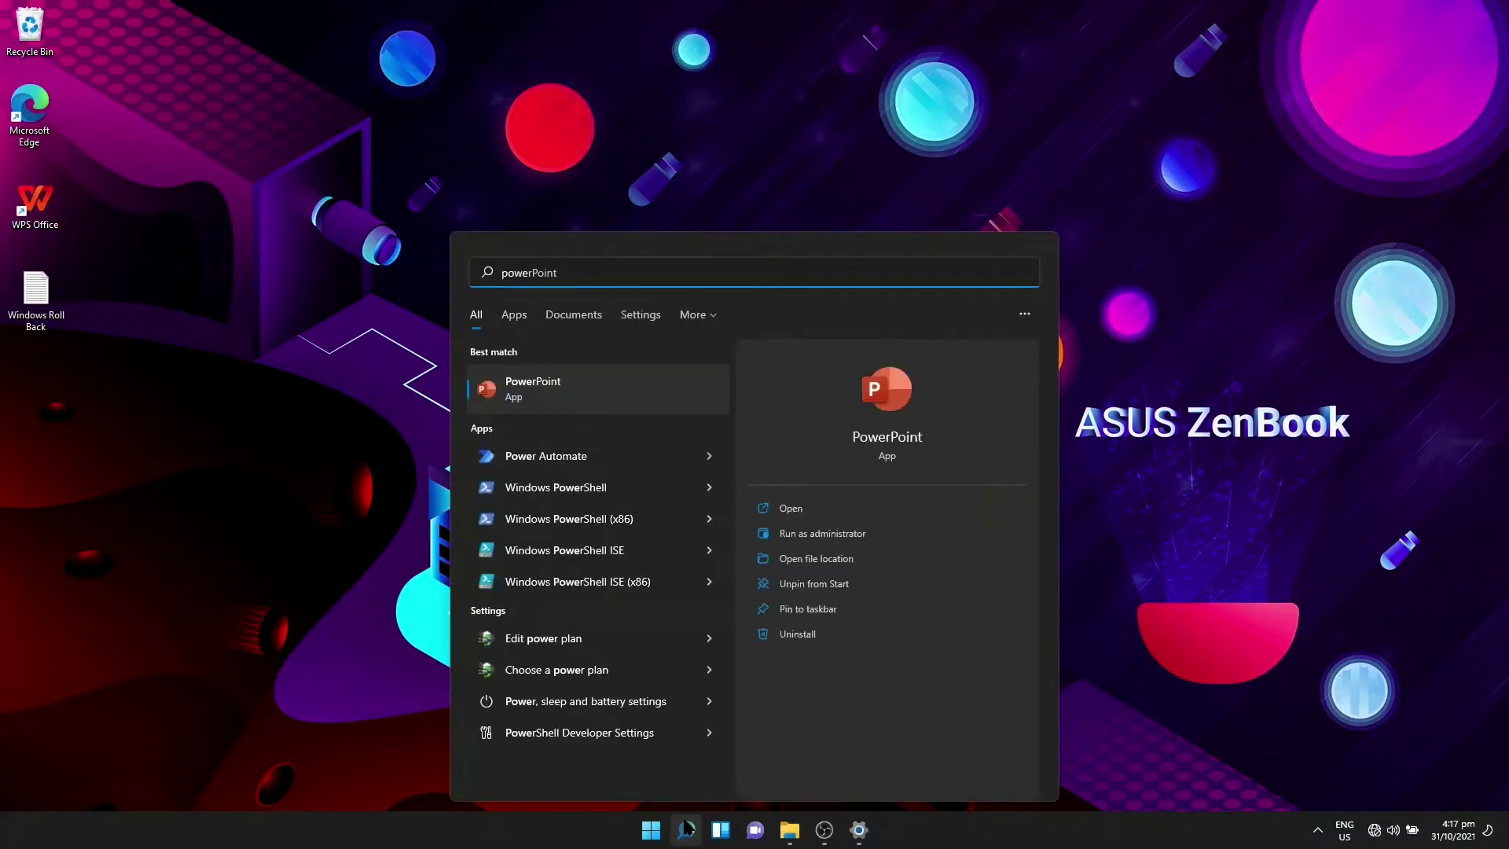
pyautogui.write('rs')
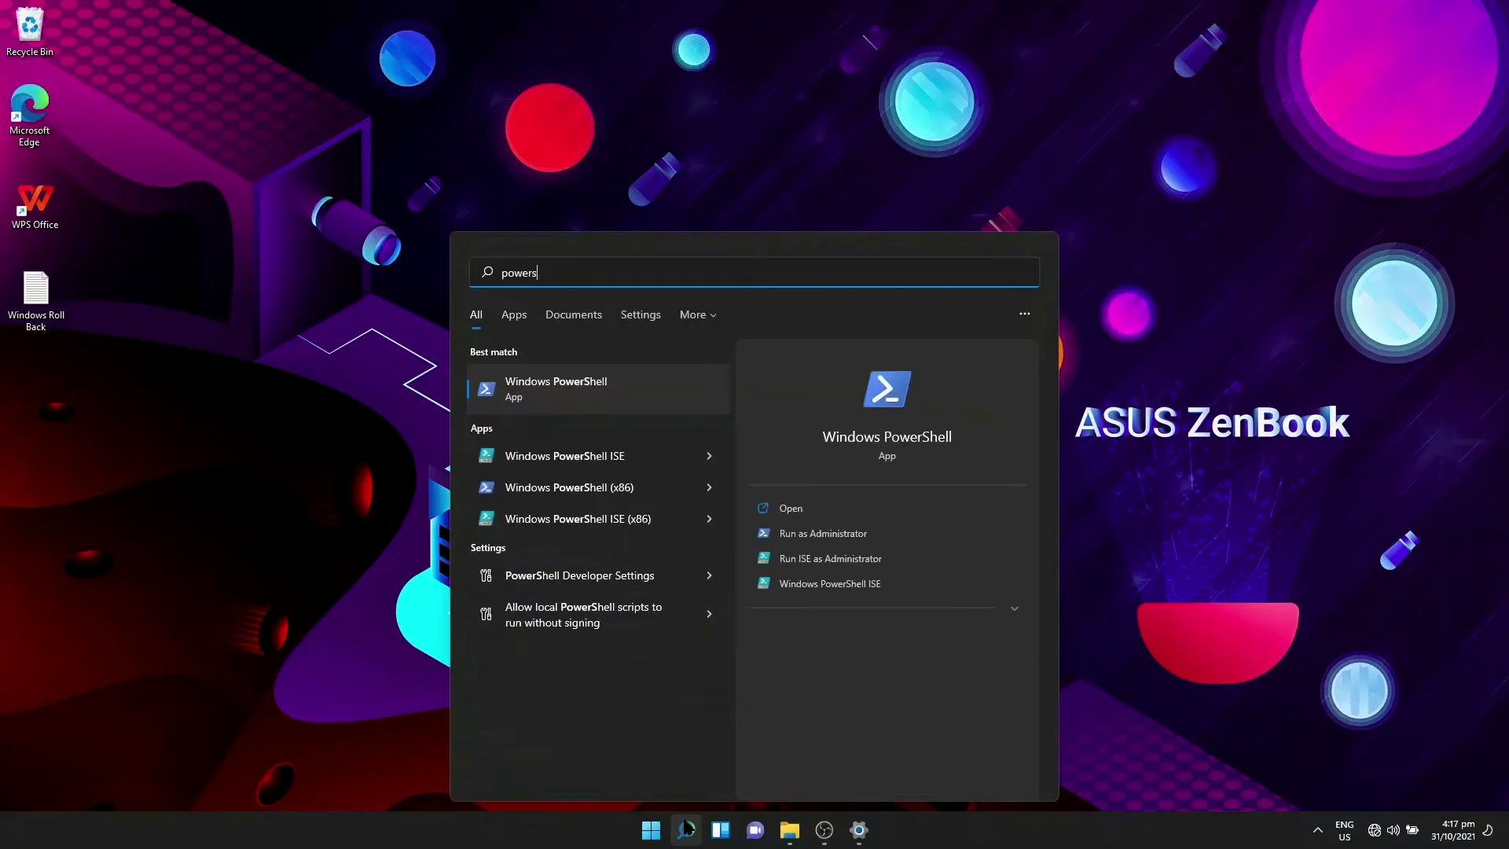
pyautogui.rightClick(602, 388)
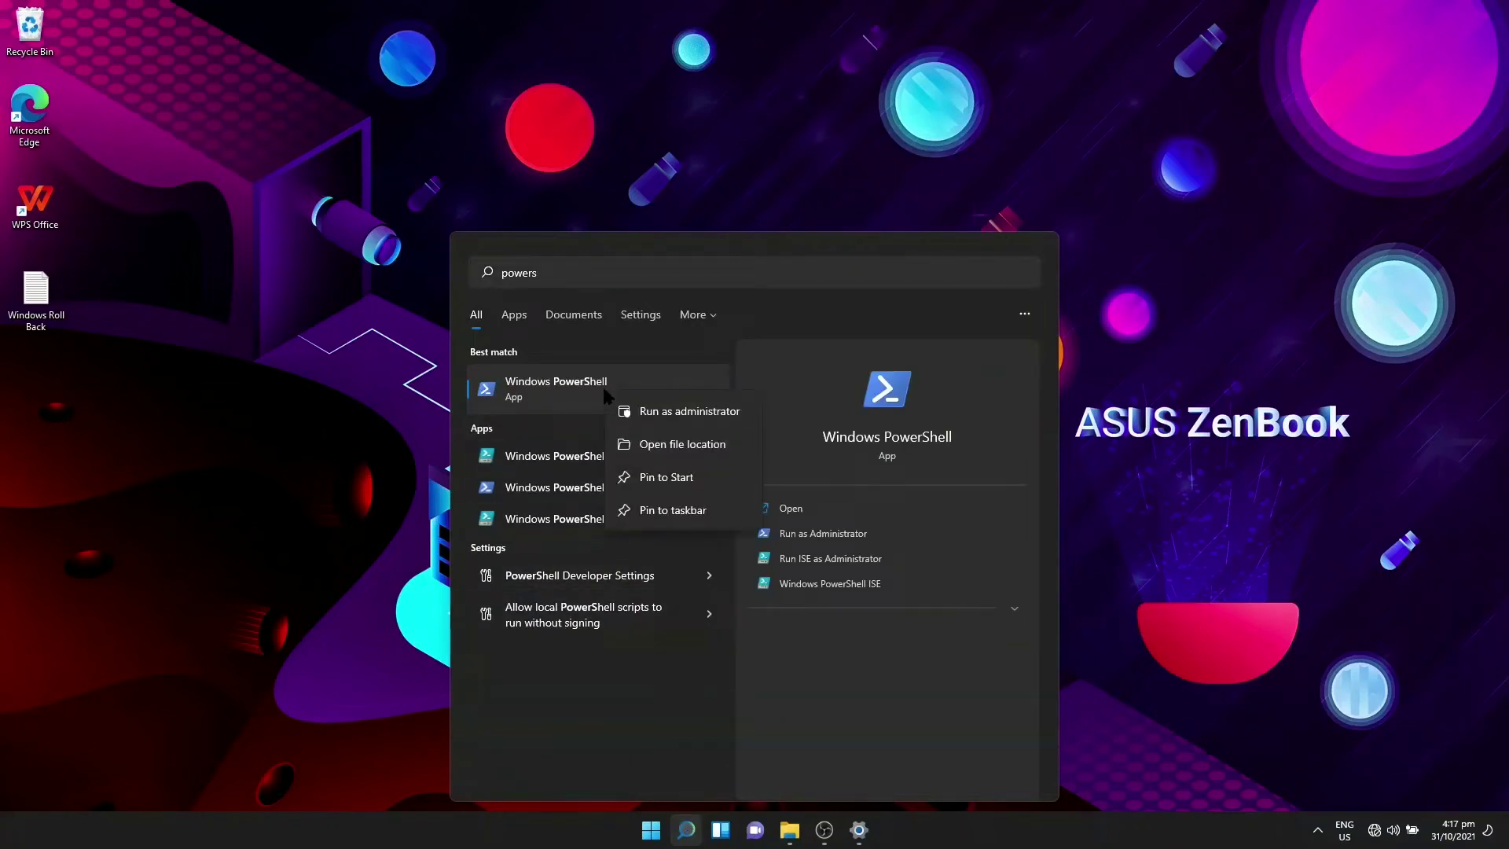
pyautogui.click(673, 412)
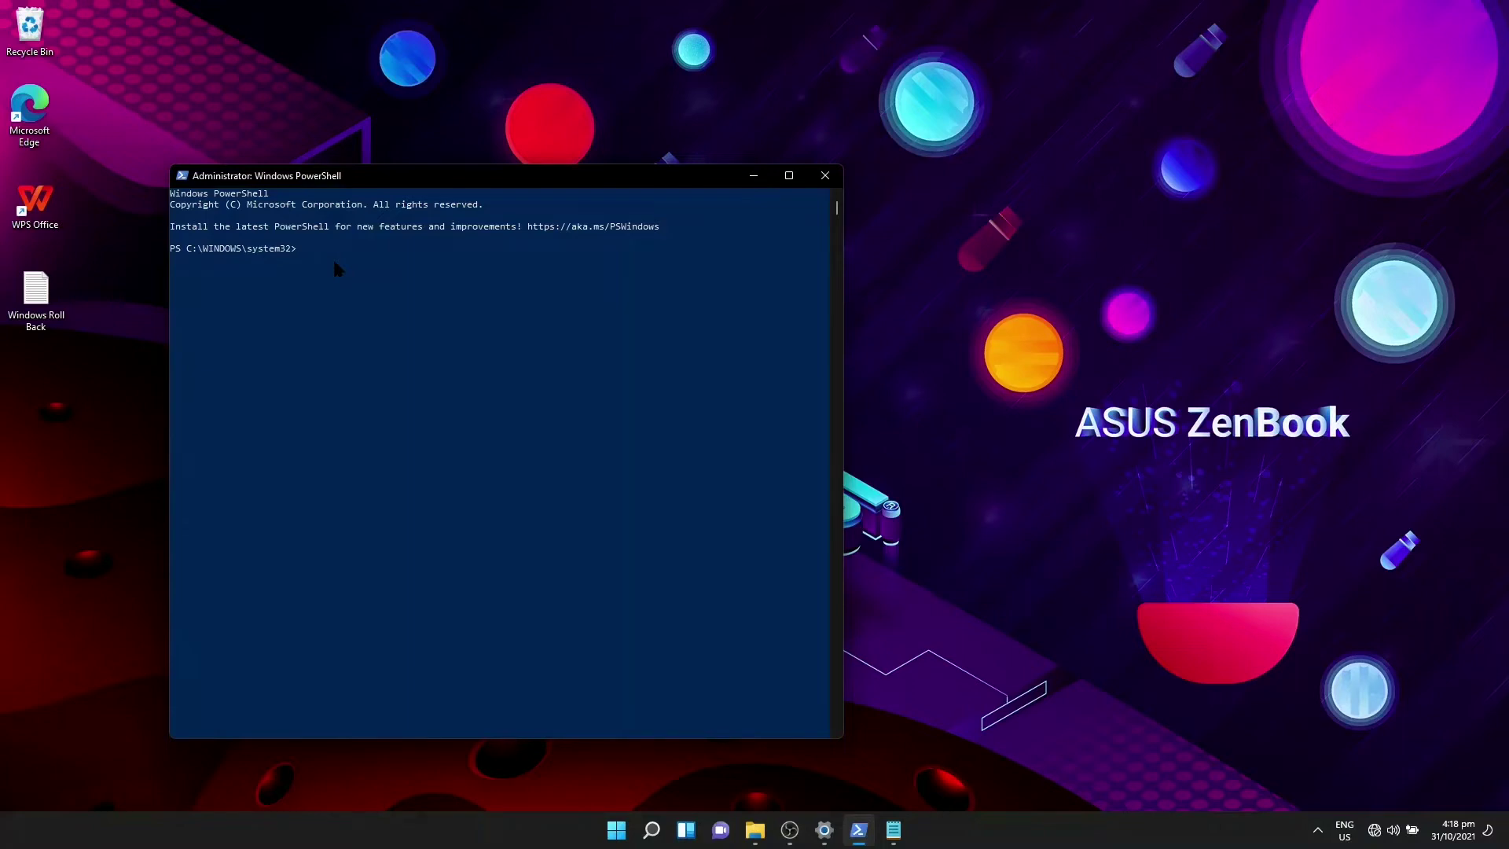
# Re-run the DISM uninstall-window check to confirm 60 days, then exit PowerShell
pyautogui.rightClick(334, 265)
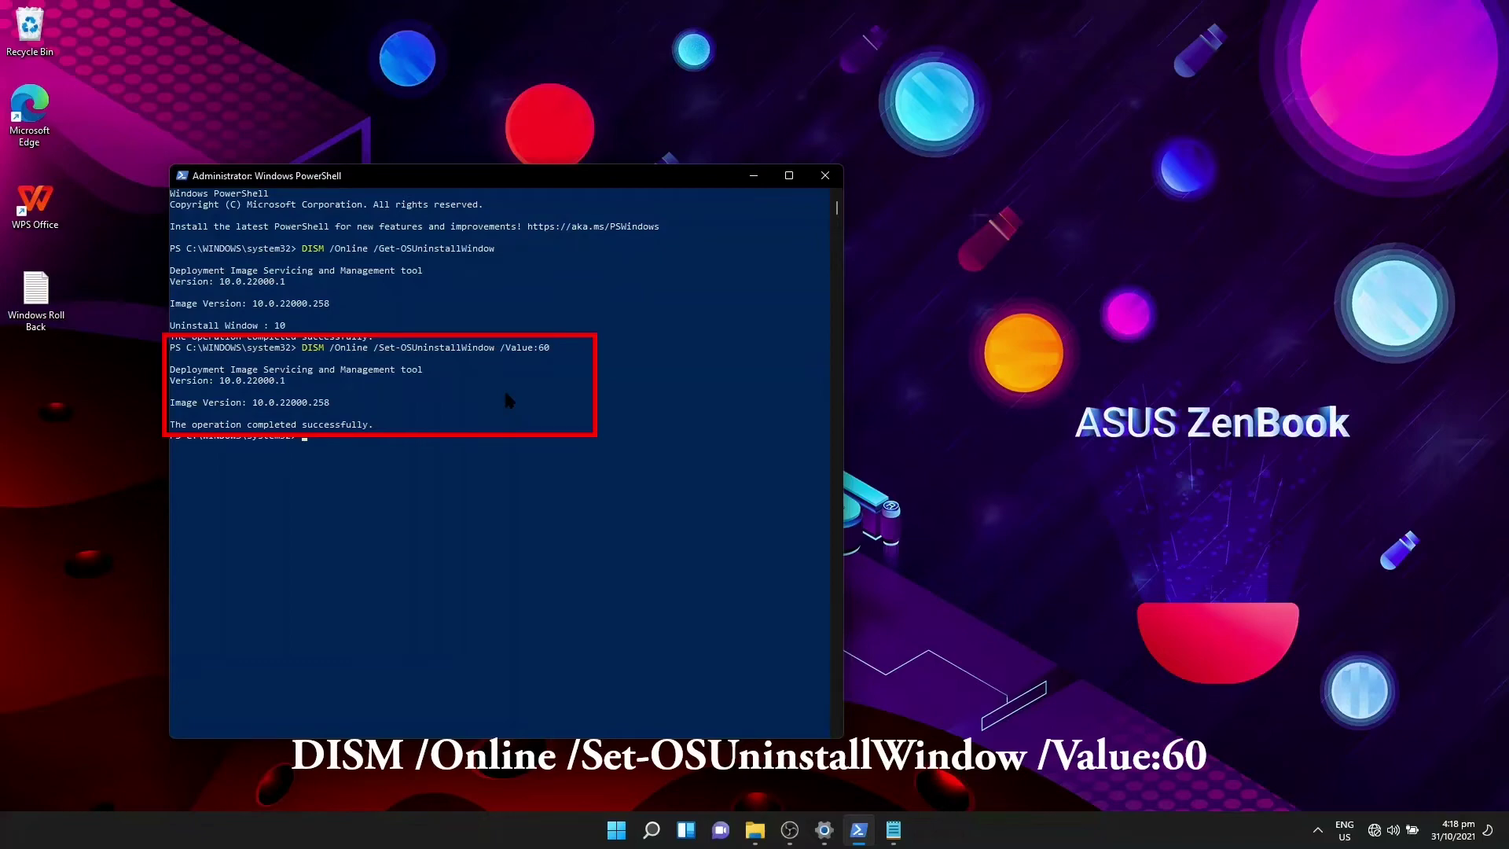
pyautogui.press('Up')
pyautogui.press('Up')
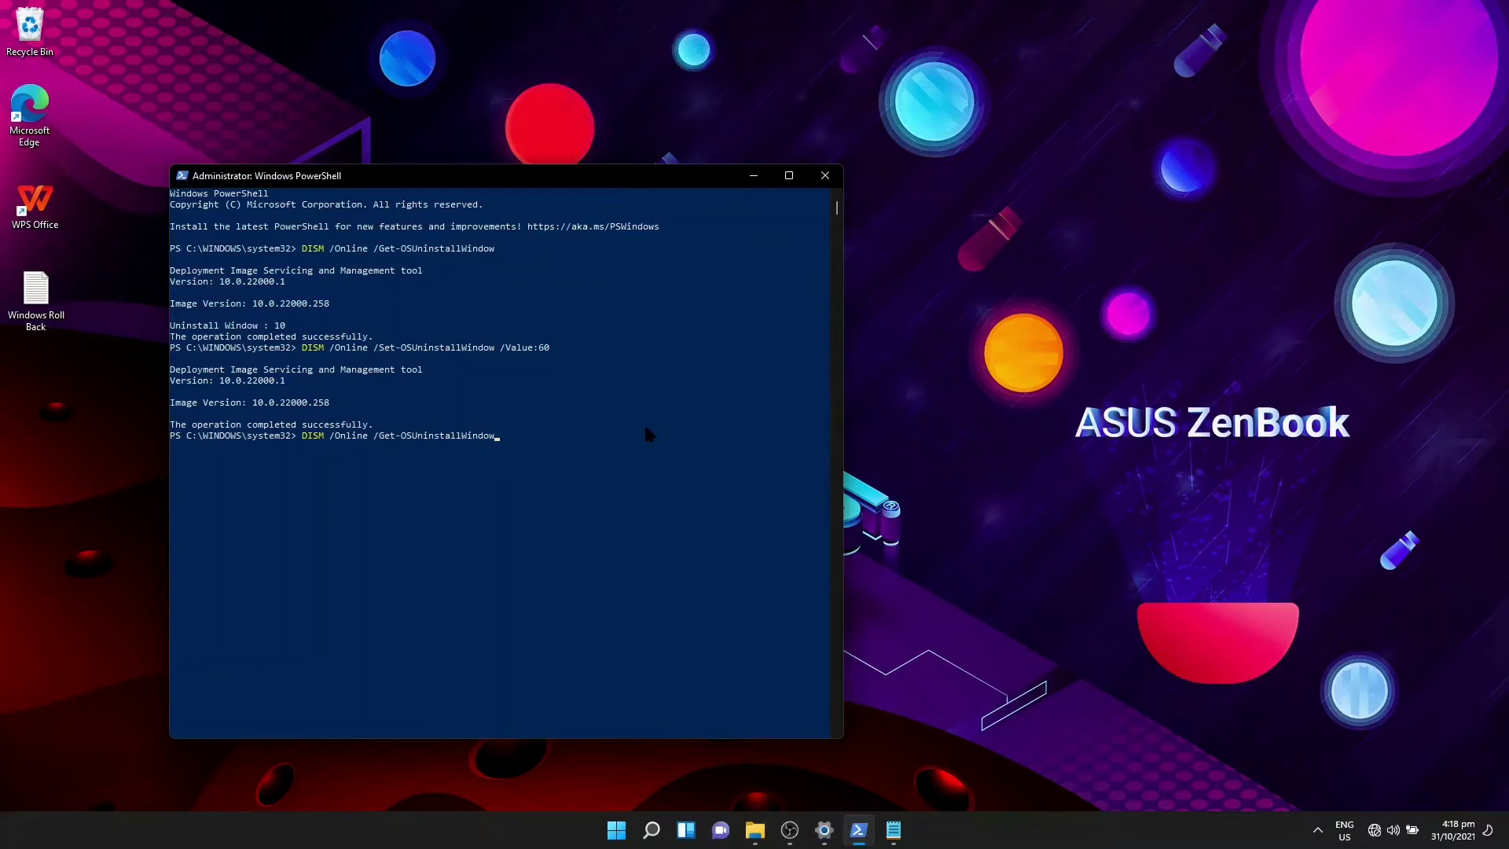
pyautogui.press('Return')
pyautogui.write('e')
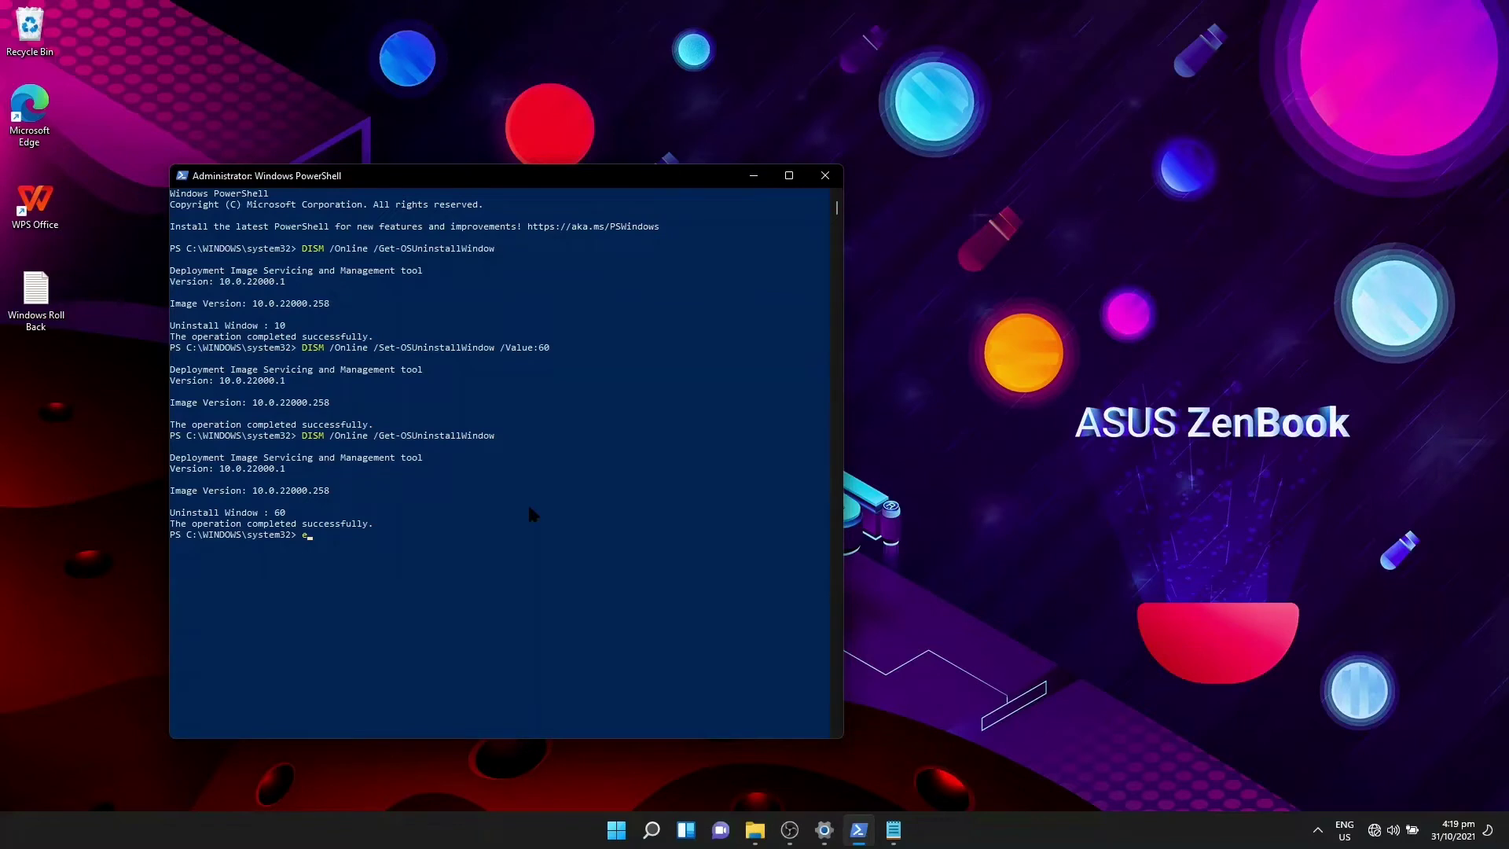
pyautogui.write('xit')
pyautogui.press('Return')
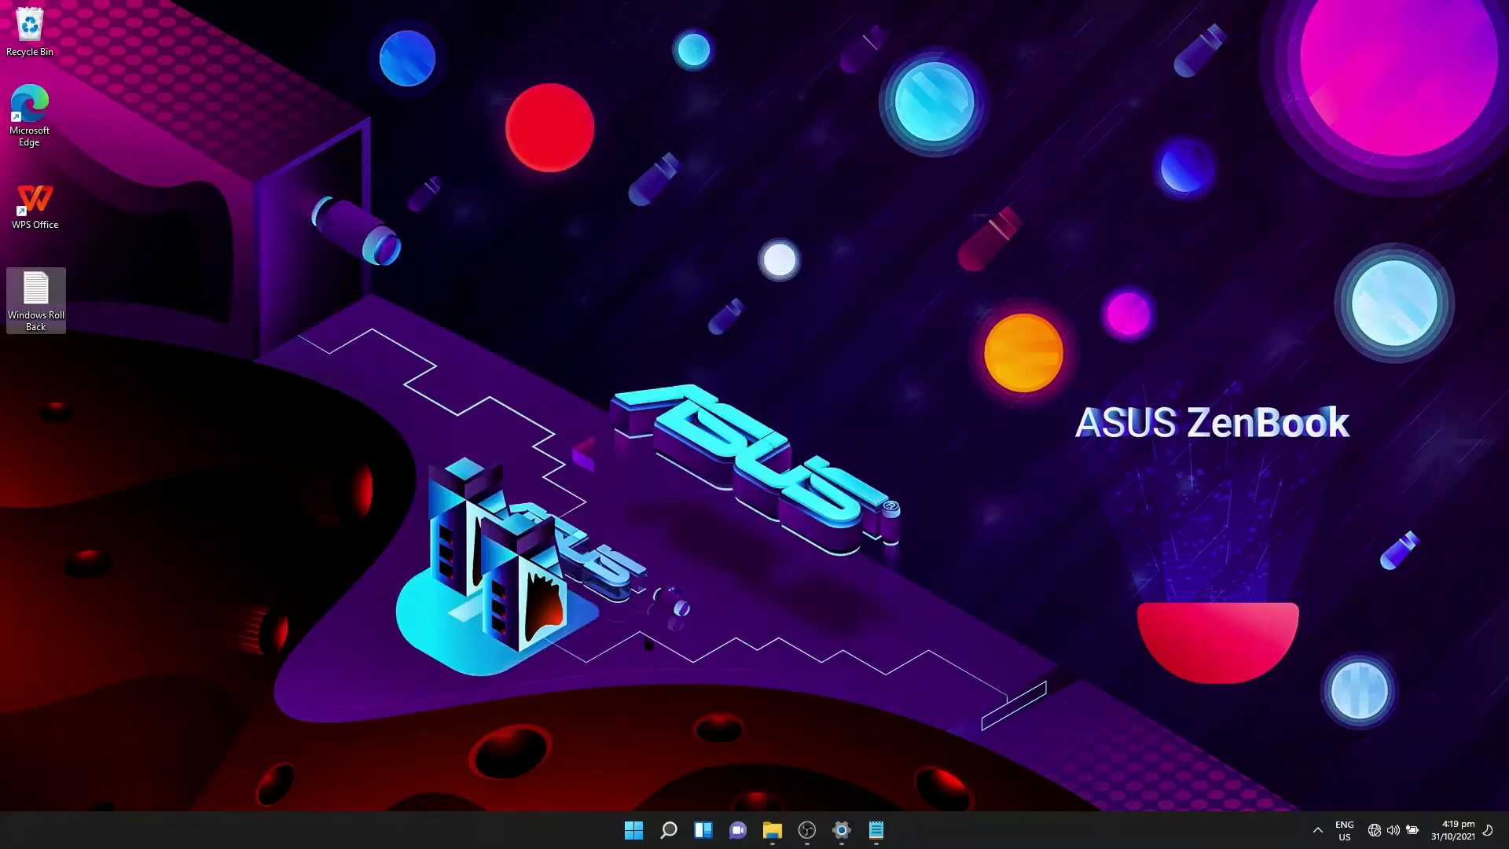
# From Settings, check that System Protection is off for drive C:, then close System Properties
pyautogui.click(840, 830)
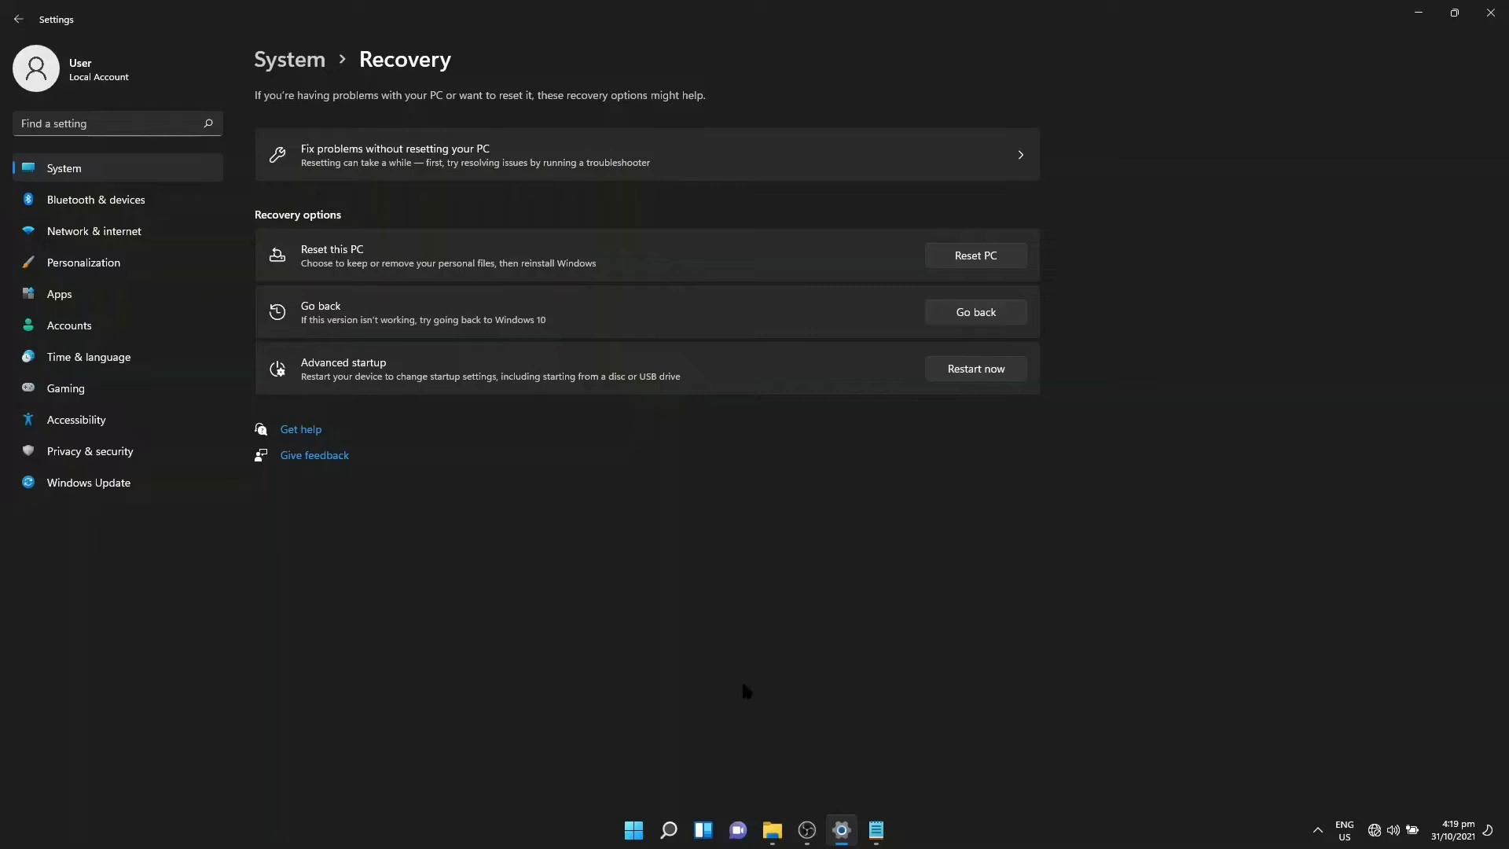
pyautogui.click(668, 830)
pyautogui.write('create and format hard disk partitions')
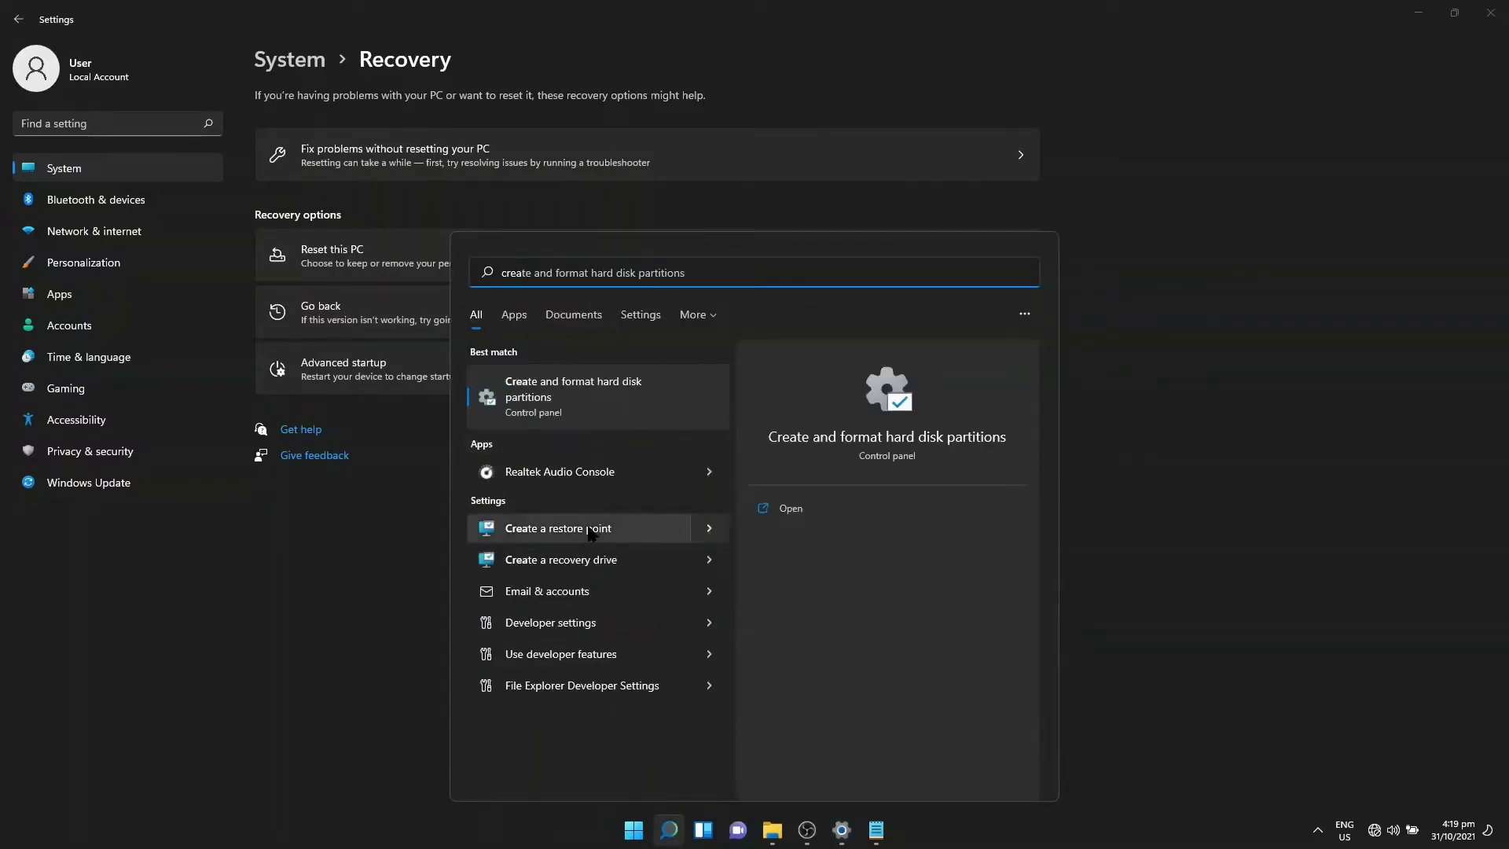
pyautogui.click(591, 532)
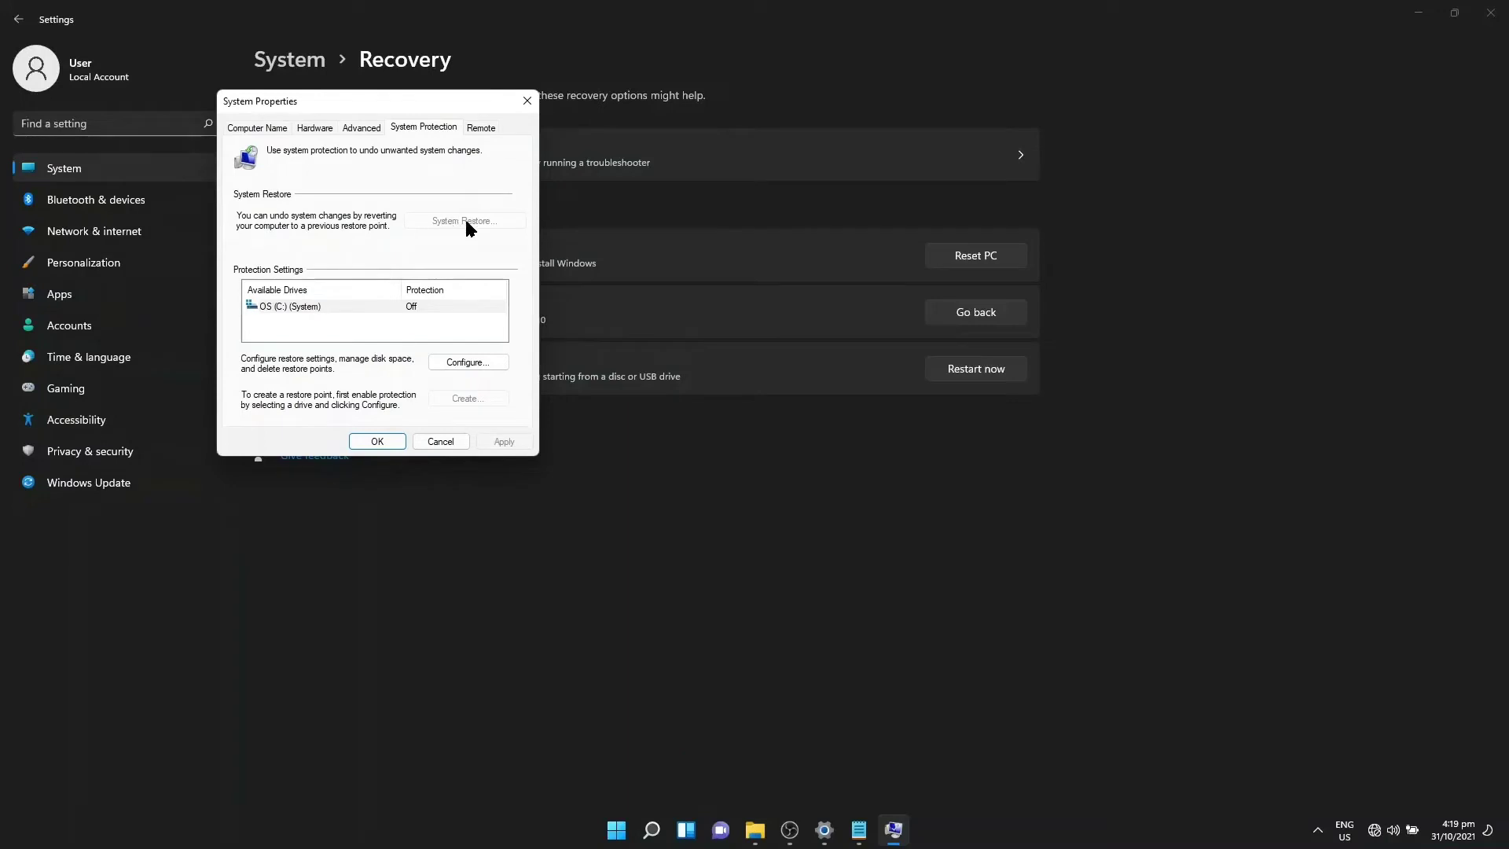
pyautogui.click(527, 103)
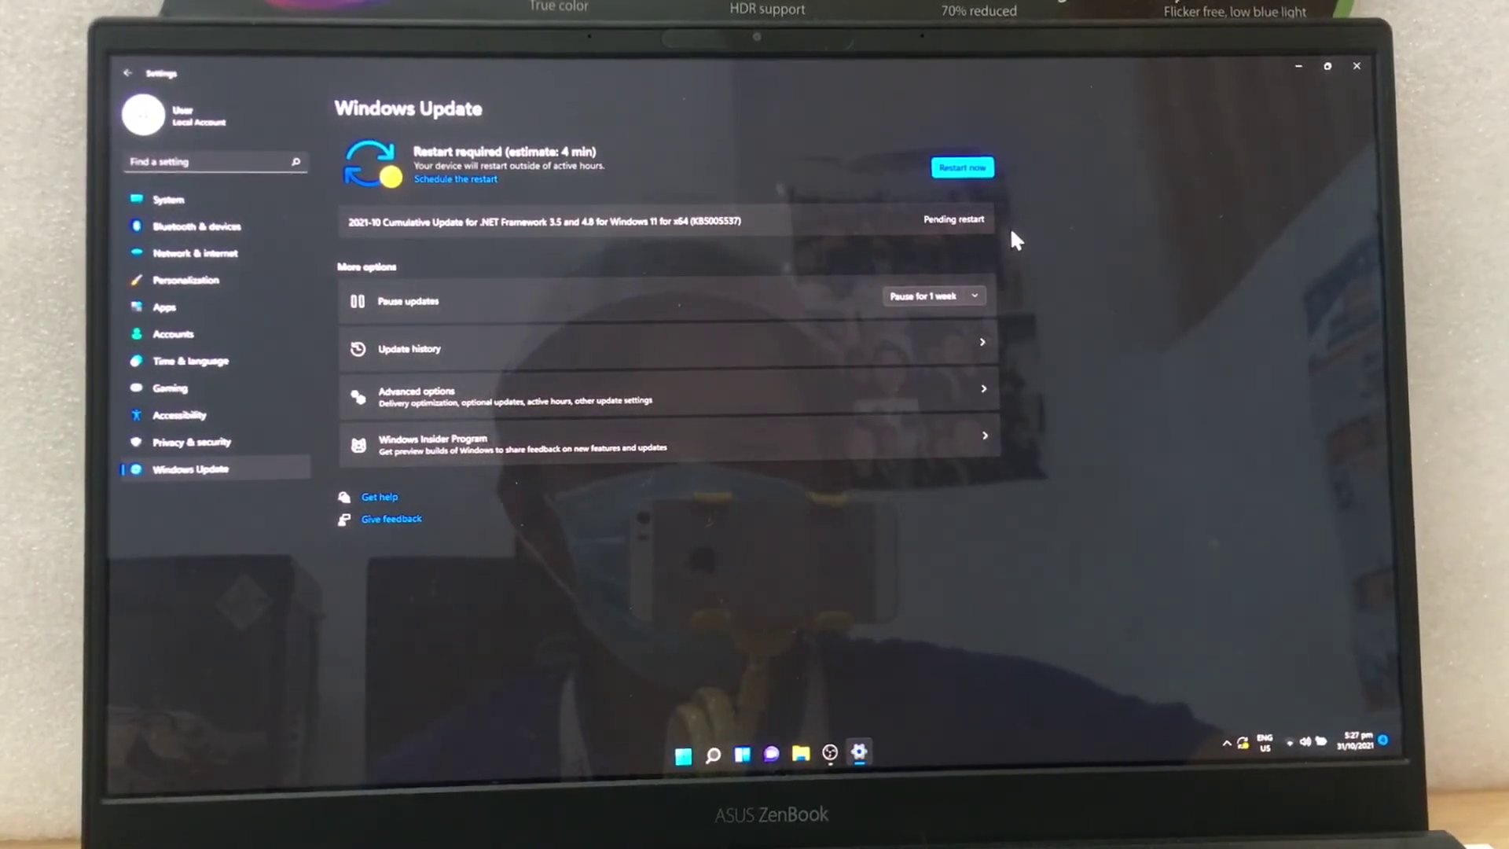
# Restart twice to finish the pending .NET updates, overriding the open-apps warning
pyautogui.click(952, 170)
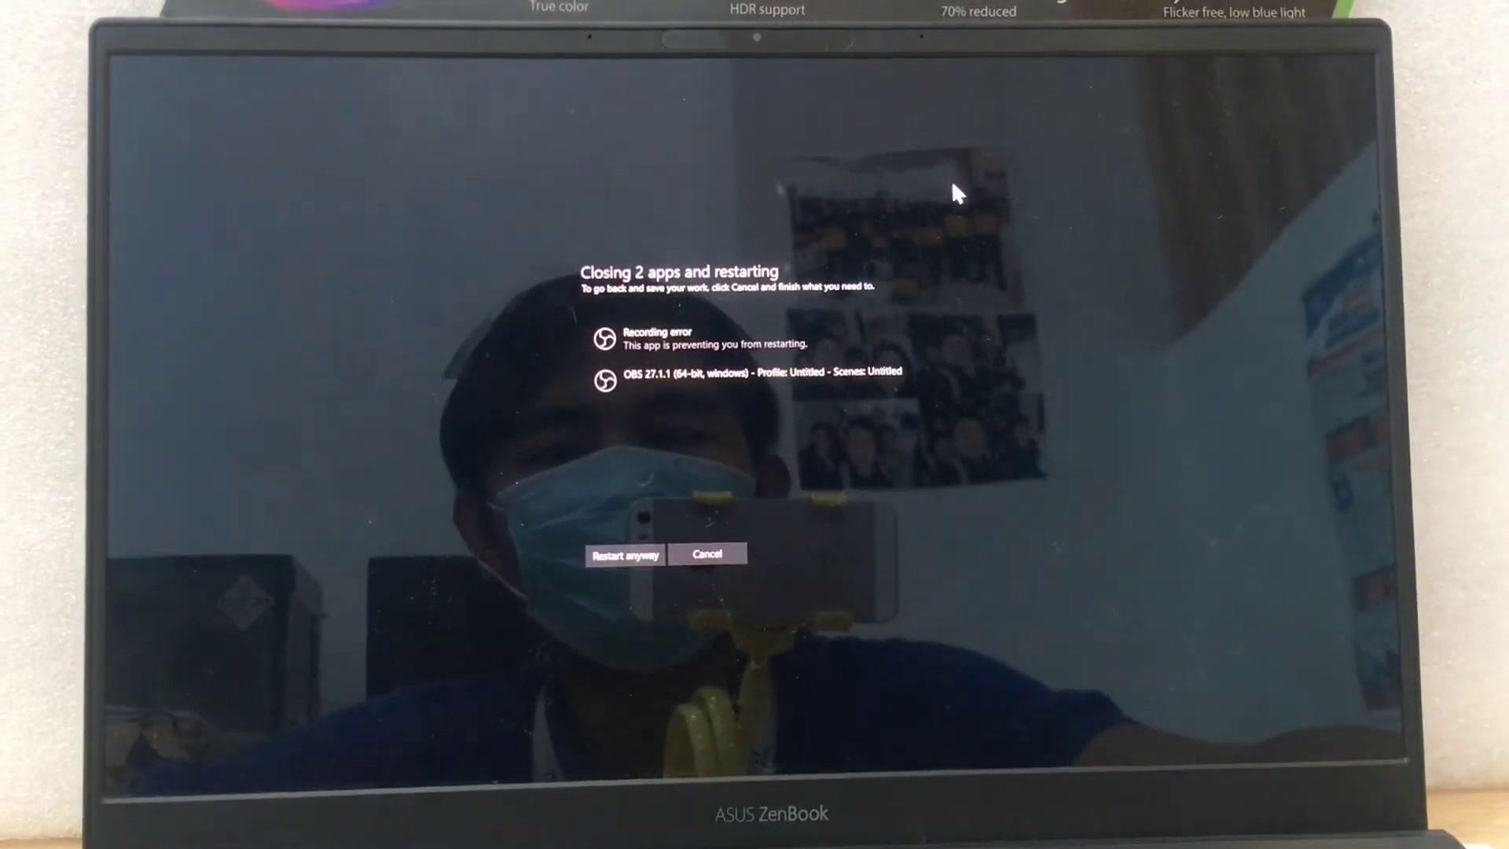
pyautogui.click(635, 555)
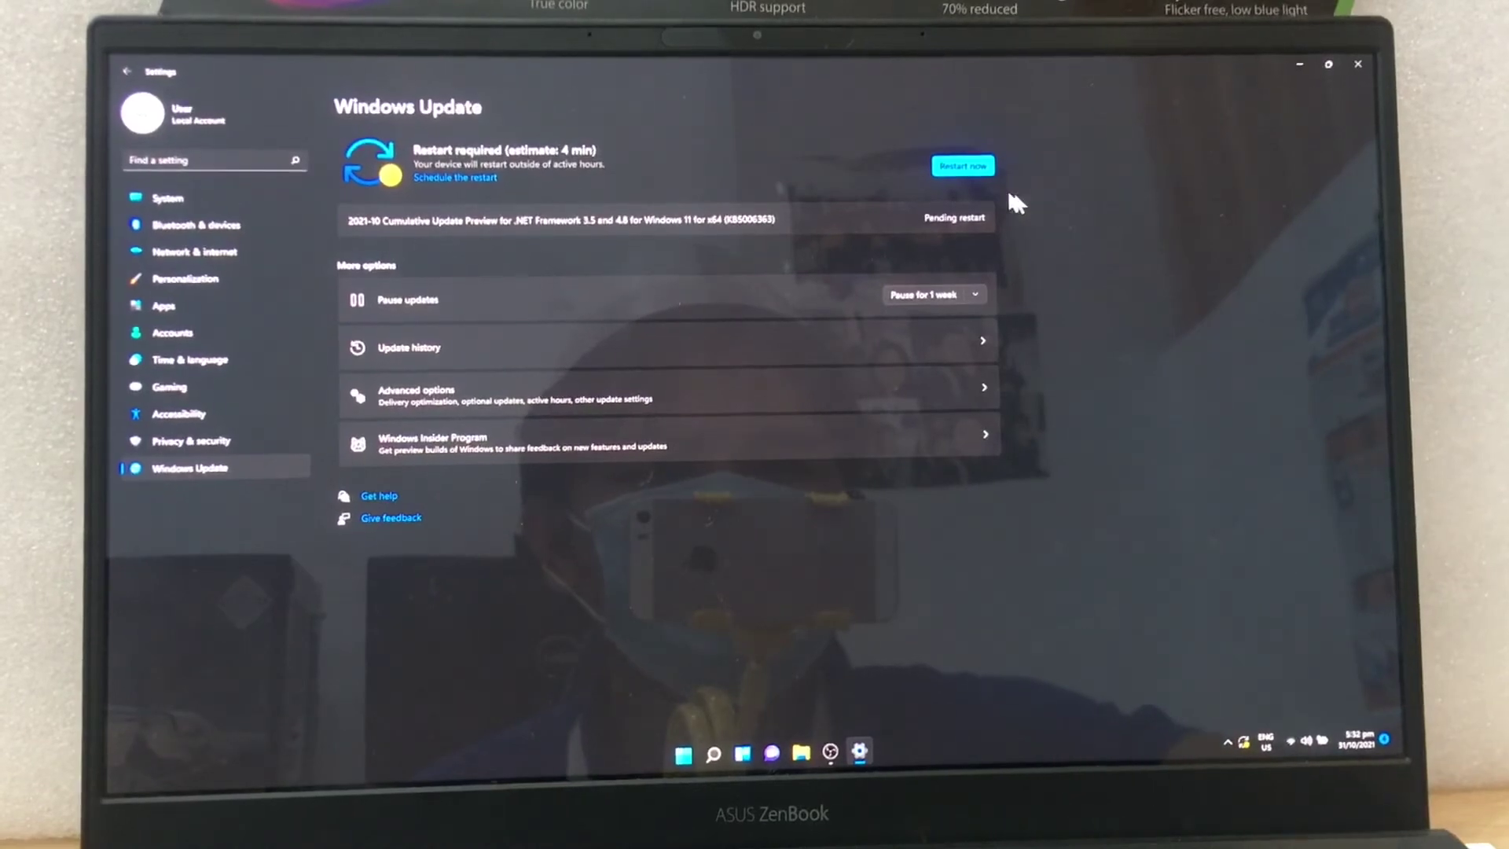
pyautogui.click(970, 167)
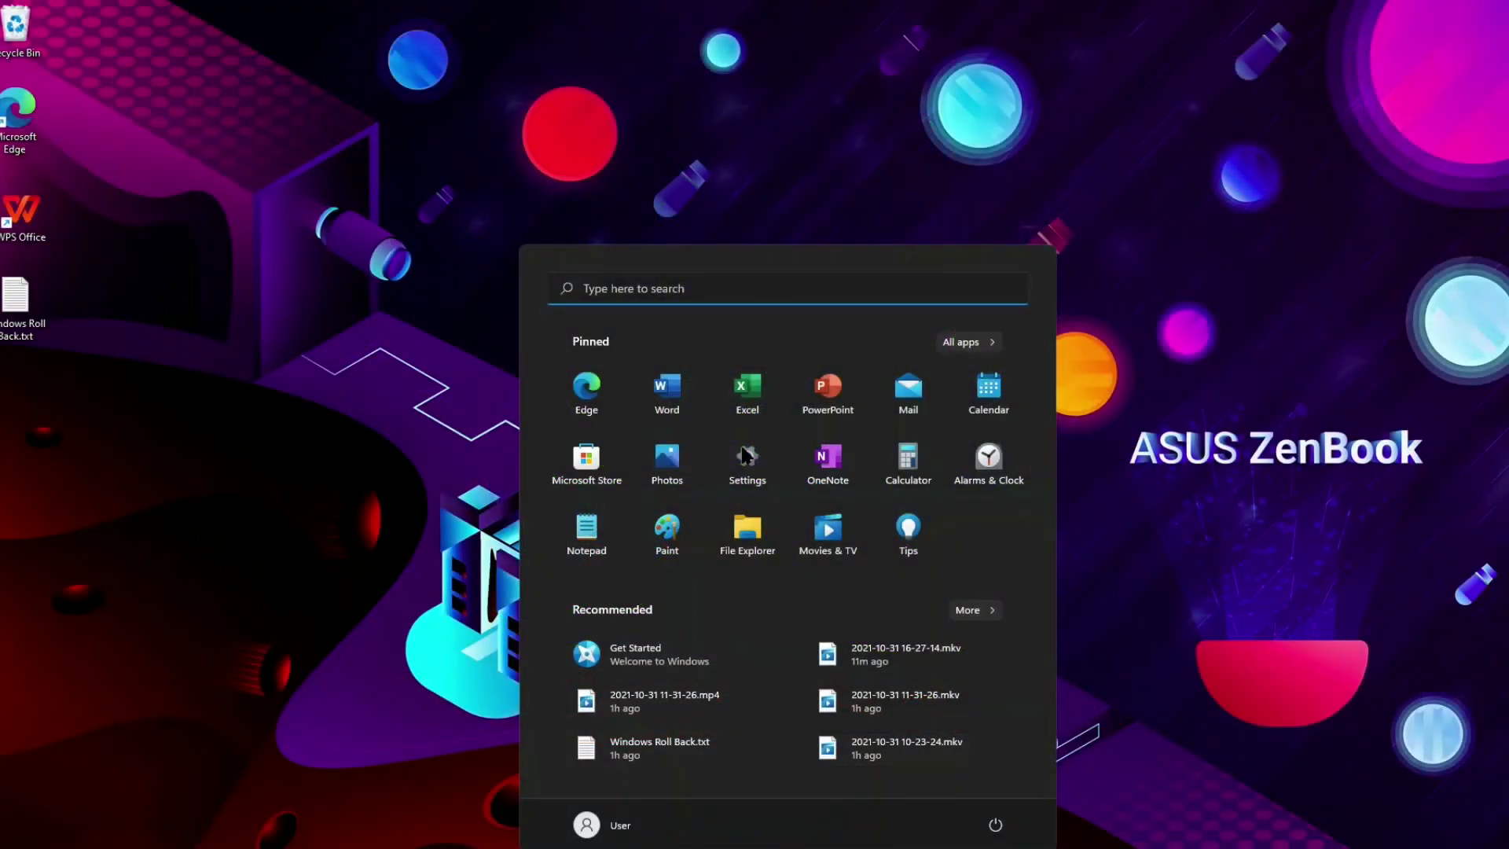
# Reopen Windows Update and repeatedly check for updates until it reports up to date
pyautogui.click(745, 456)
pyautogui.click(94, 515)
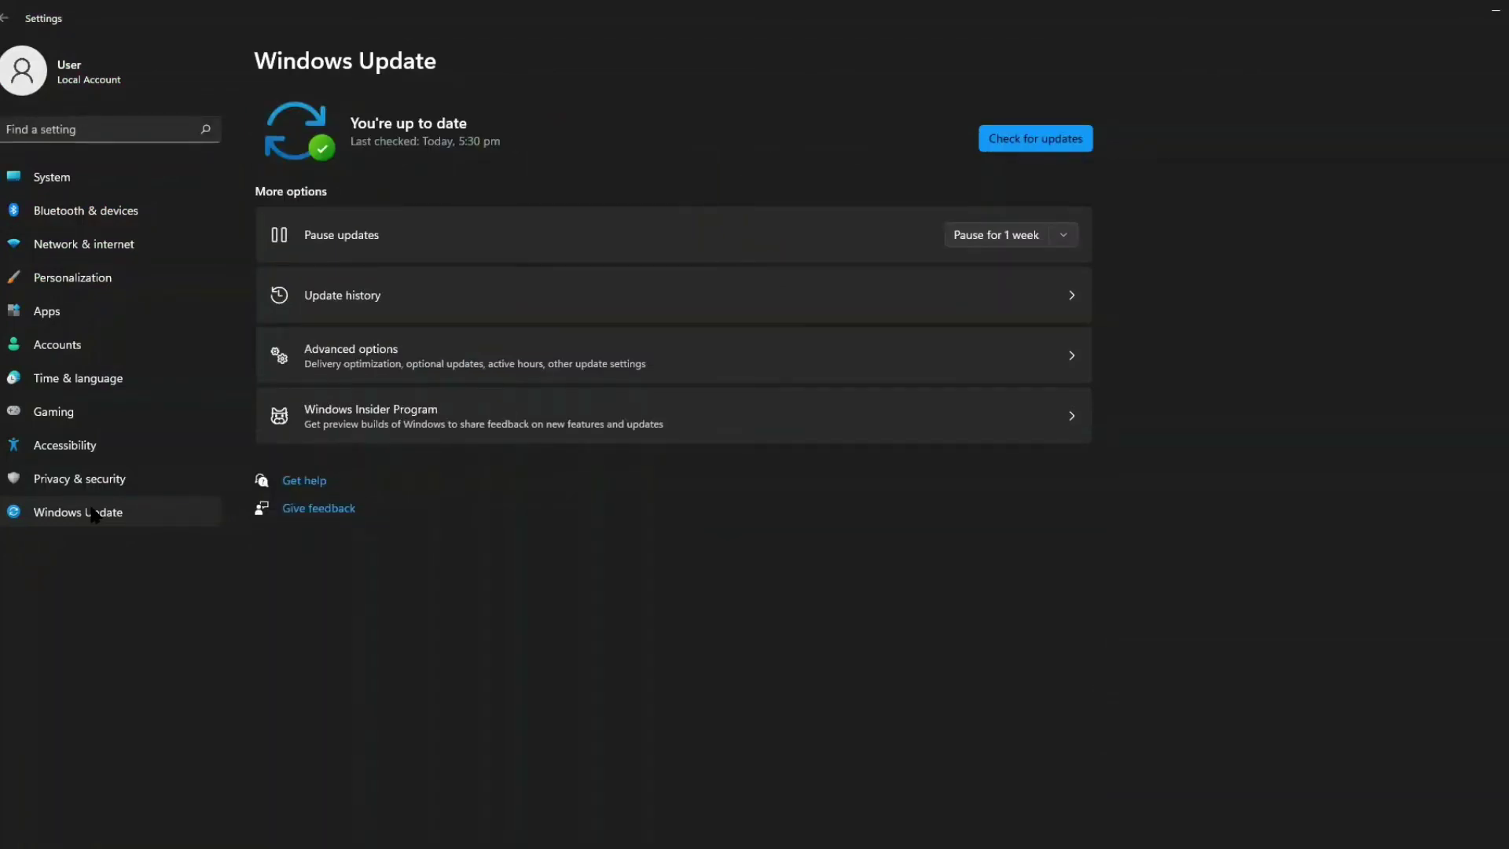
pyautogui.click(1034, 140)
pyautogui.click(1036, 146)
pyautogui.click(1033, 144)
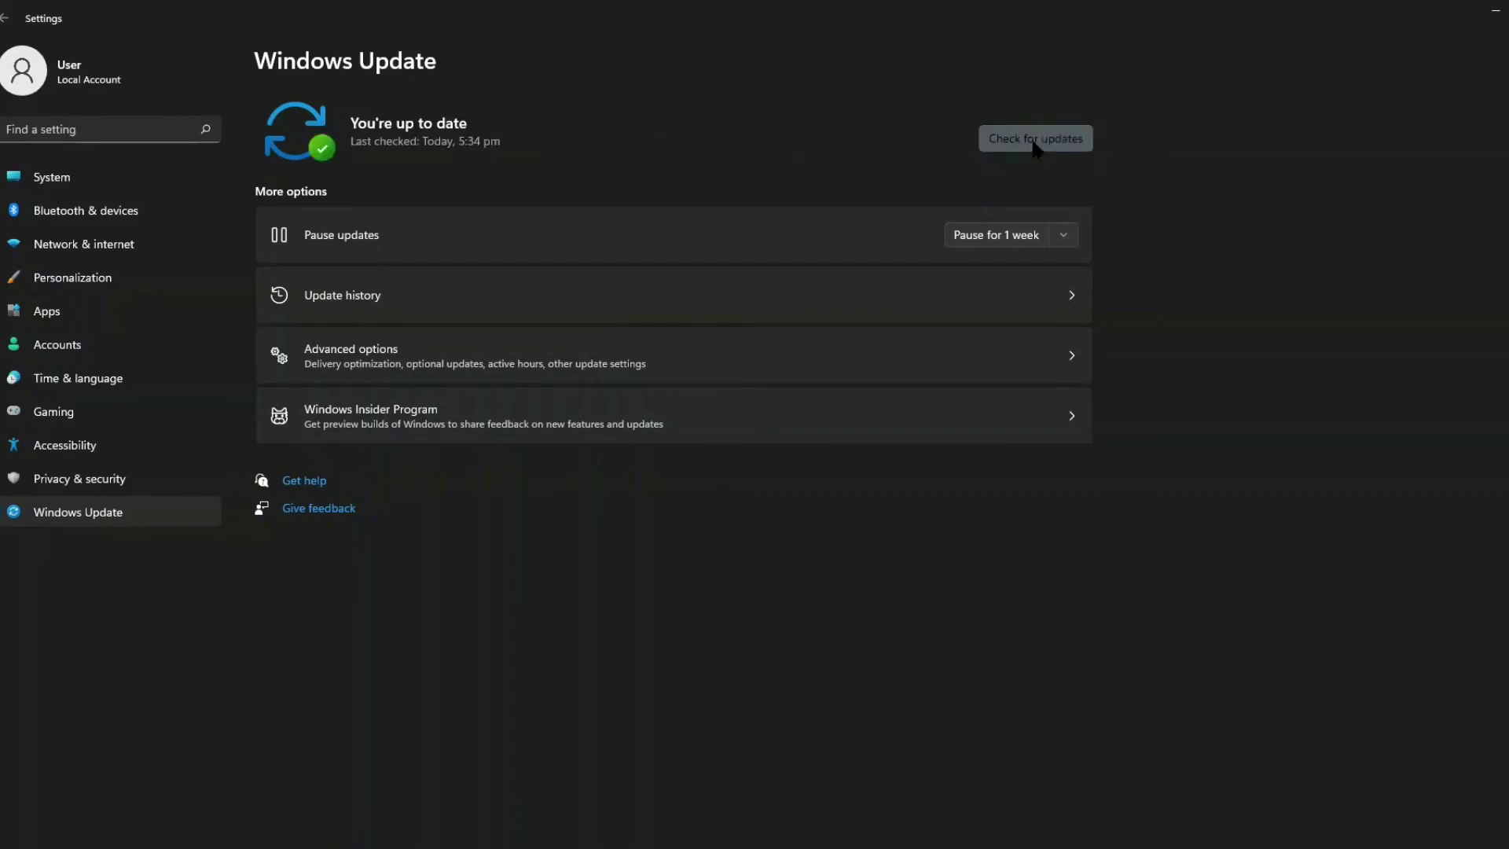
pyautogui.click(1034, 144)
pyautogui.click(1036, 146)
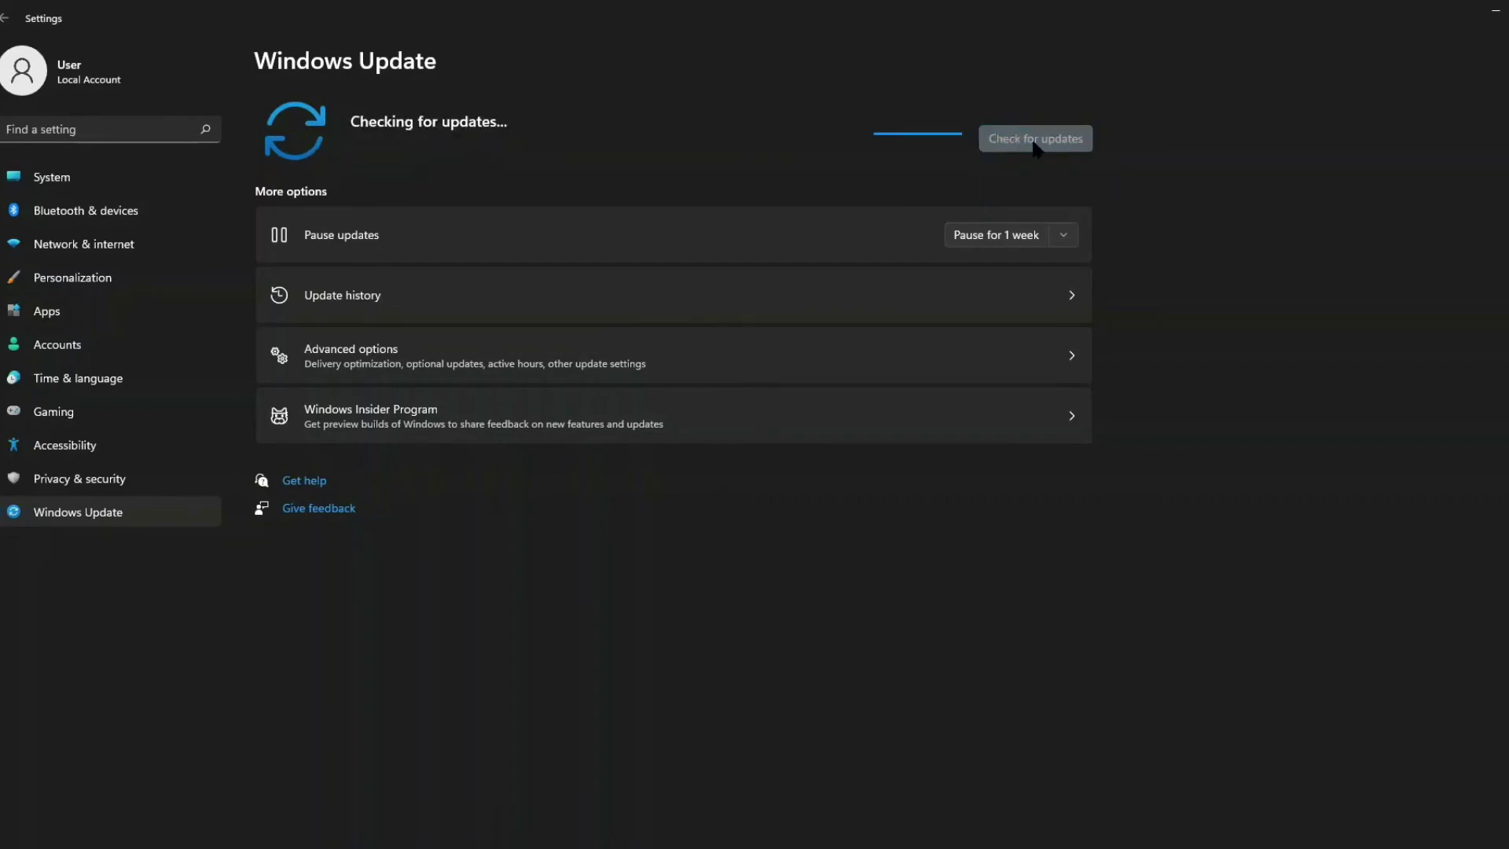